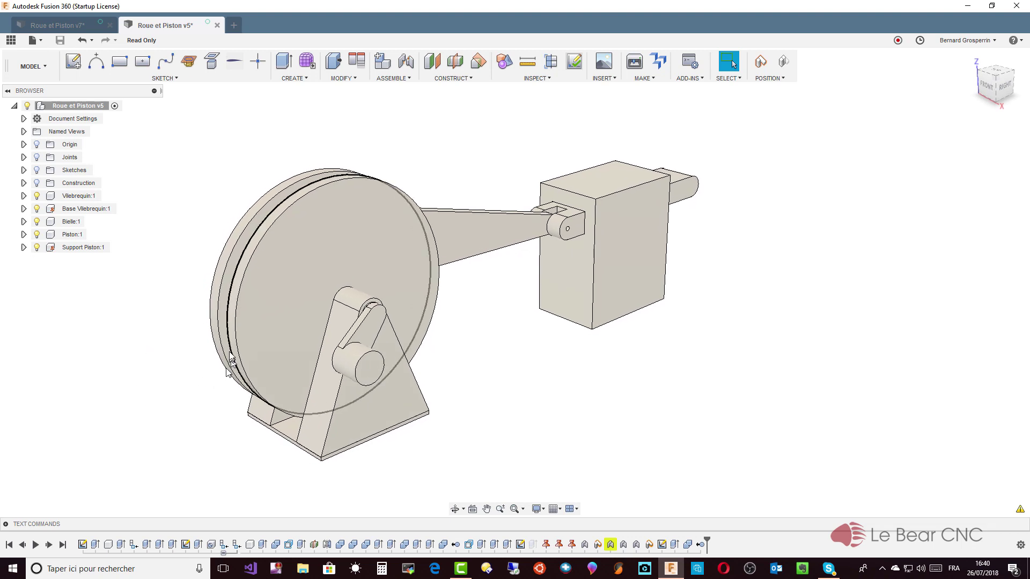
# Drag the crank pin through several positions so the wheel turns and the connecting rod and piston slide.
pyautogui.click(362, 375)
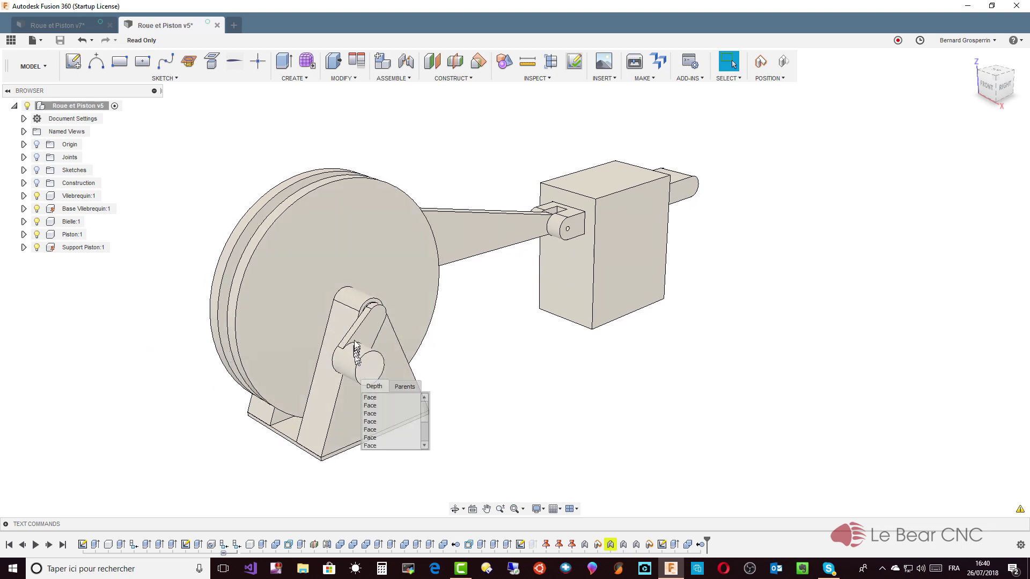
pyautogui.moveTo(354, 370); pyautogui.dragTo(444, 384)
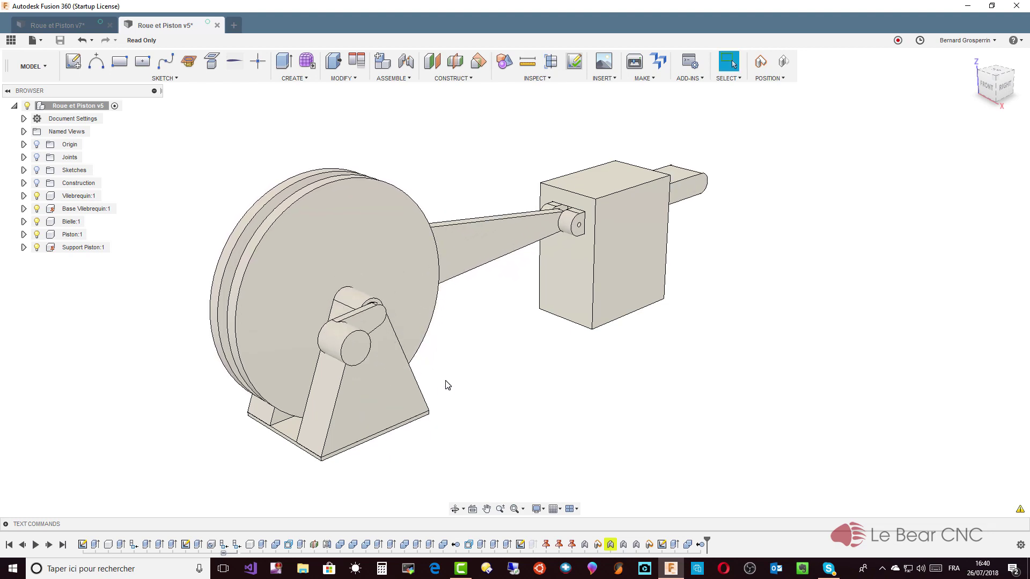
pyautogui.moveTo(435, 381)
pyautogui.keyDown('shift'); pyautogui.mouseDown(button='middle')
pyautogui.moveTo(830, 279)
pyautogui.moveTo(740, 316)
pyautogui.moveTo(661, 316)
pyautogui.mouseUp(button='middle'); pyautogui.keyUp('shift')
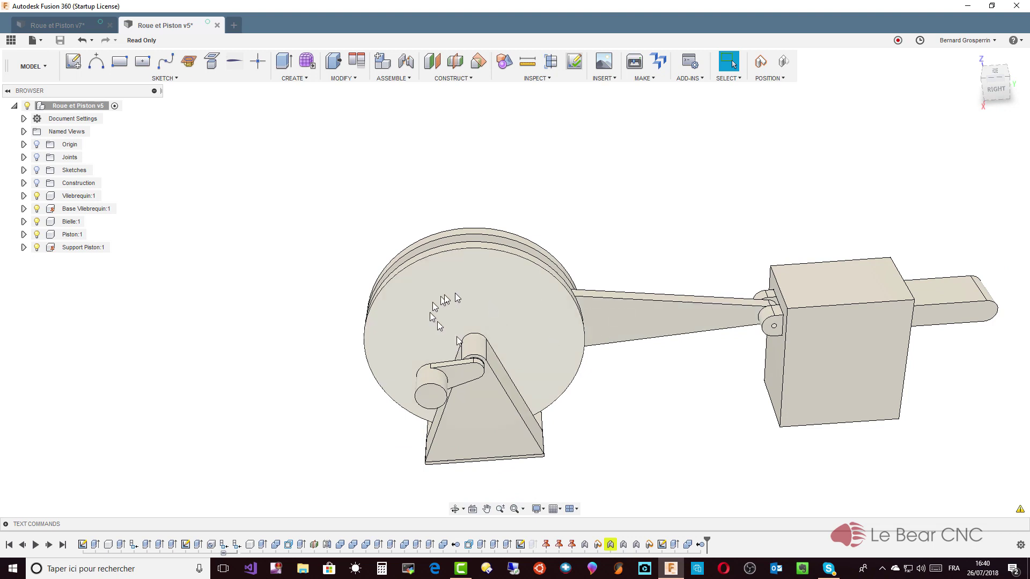
pyautogui.moveTo(429, 391)
pyautogui.mouseDown()
pyautogui.moveTo(472, 389)
pyautogui.moveTo(422, 404)
pyautogui.mouseUp()
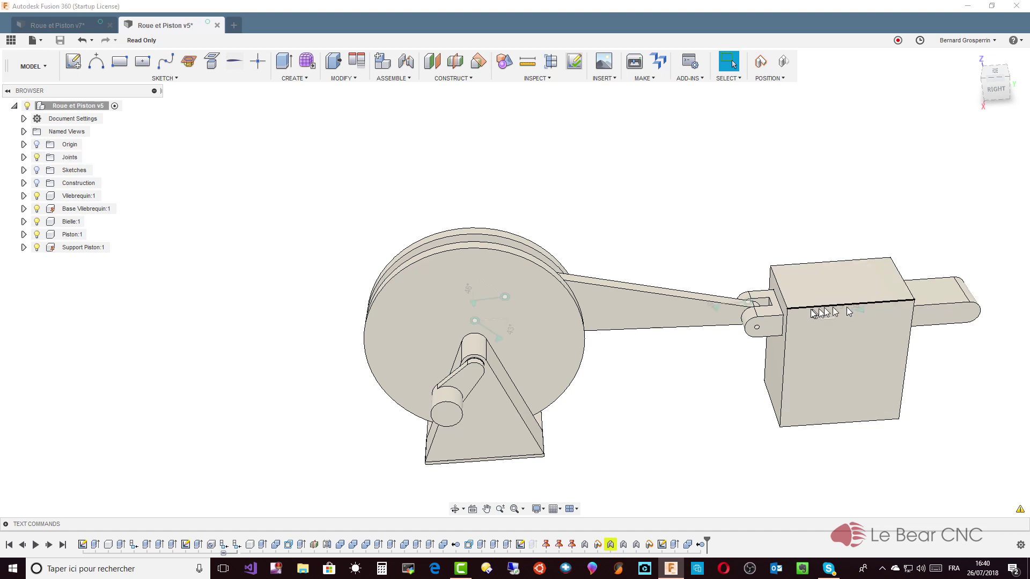
# Turn the crank once more, turn off the Joints markers, then switch to the Roue et Piston v7 design.
pyautogui.keyDown('shift'); pyautogui.moveTo(885, 317); pyautogui.dragTo(539, 311, button='middle'); pyautogui.keyUp('shift')
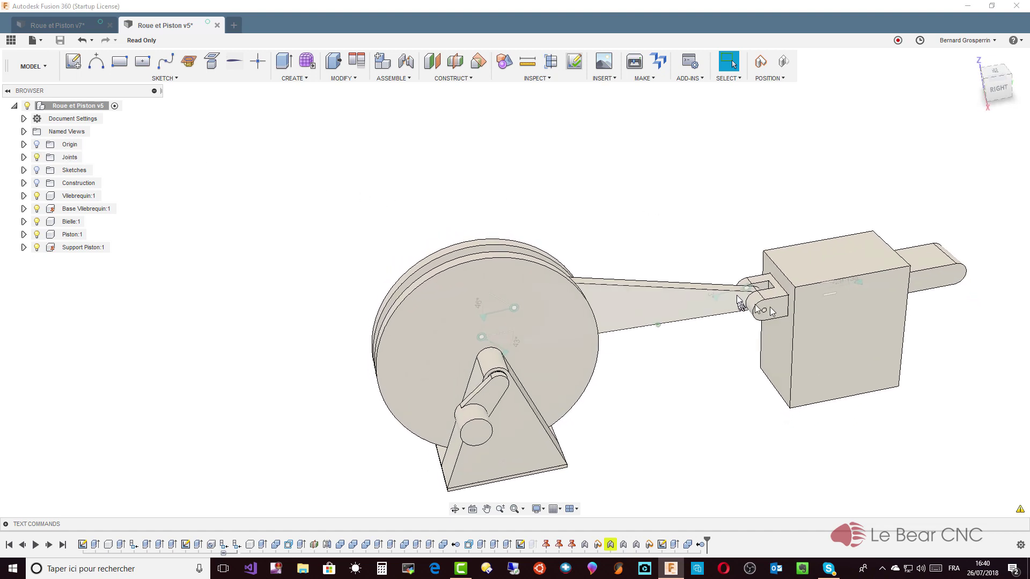
pyautogui.moveTo(477, 430)
pyautogui.mouseDown()
pyautogui.moveTo(470, 416)
pyautogui.moveTo(496, 386)
pyautogui.moveTo(524, 395)
pyautogui.moveTo(492, 368)
pyautogui.moveTo(483, 413)
pyautogui.moveTo(488, 385)
pyautogui.moveTo(460, 417)
pyautogui.moveTo(471, 368)
pyautogui.moveTo(490, 409)
pyautogui.moveTo(493, 382)
pyautogui.moveTo(477, 371)
pyautogui.moveTo(456, 379)
pyautogui.moveTo(472, 397)
pyautogui.moveTo(526, 382)
pyautogui.moveTo(541, 401)
pyautogui.moveTo(492, 391)
pyautogui.moveTo(529, 424)
pyautogui.moveTo(472, 407)
pyautogui.moveTo(504, 391)
pyautogui.mouseUp()
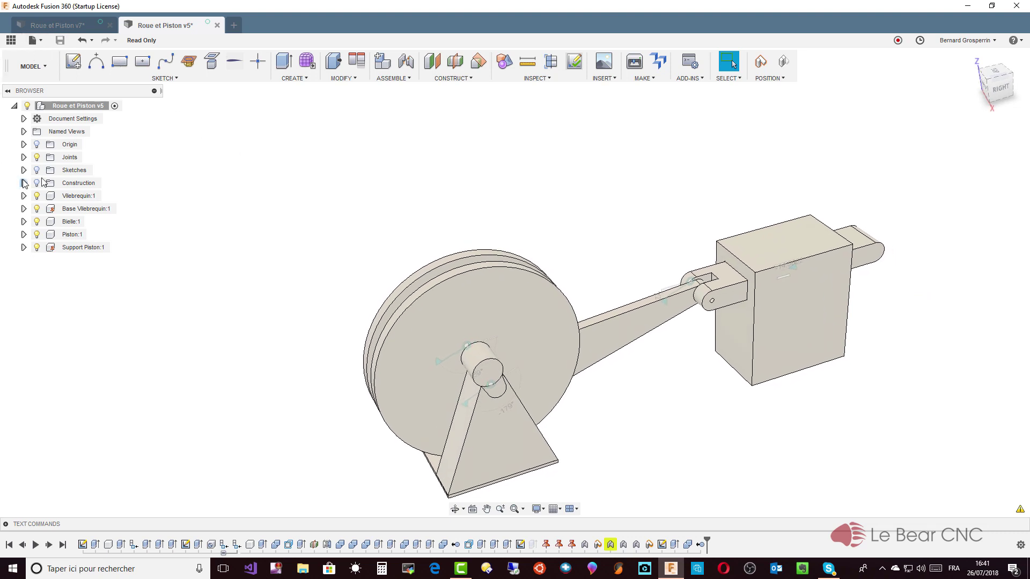
pyautogui.click(37, 158)
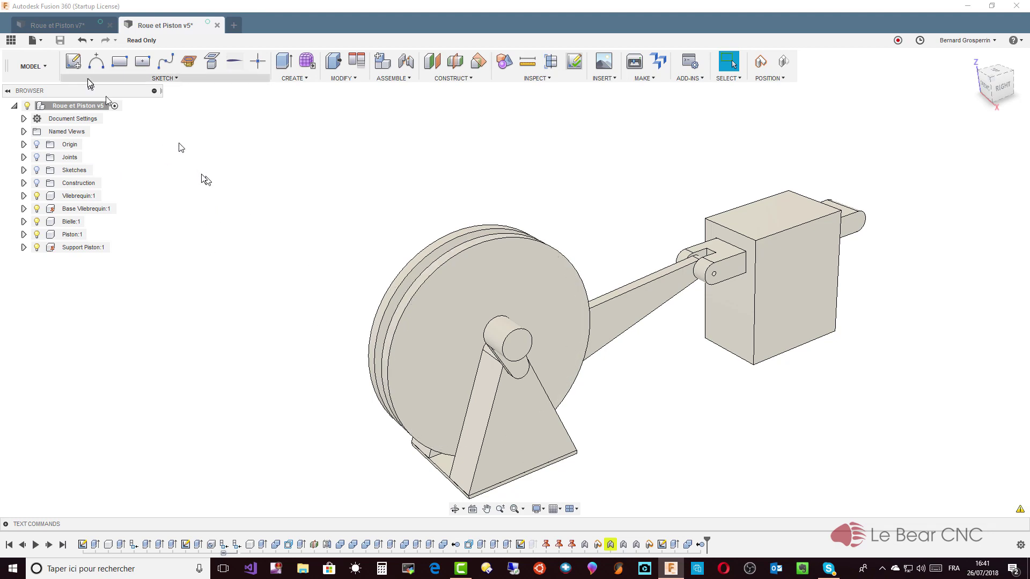
pyautogui.click(46, 25)
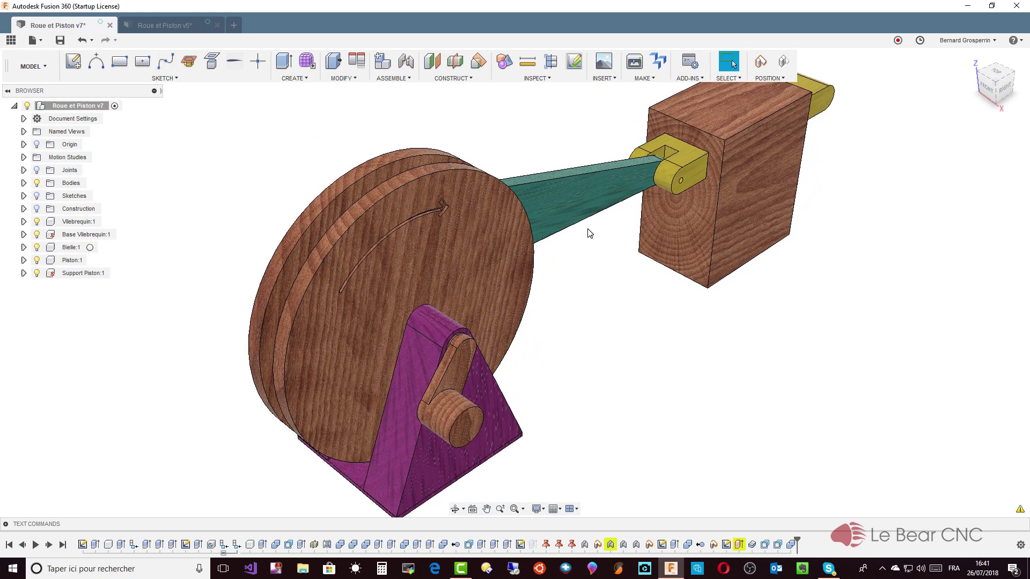
pyautogui.click(154, 26)
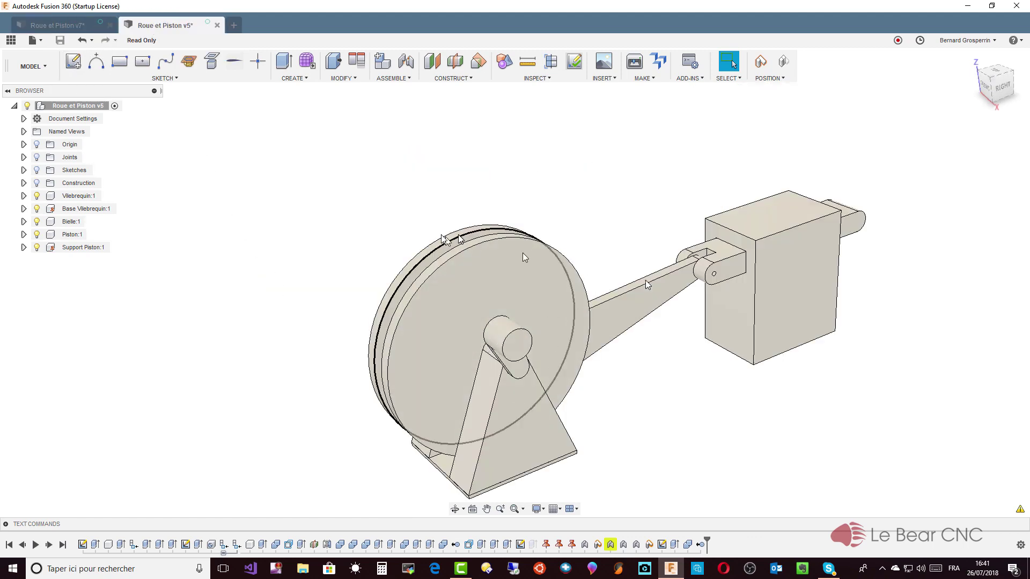
pyautogui.click(64, 25)
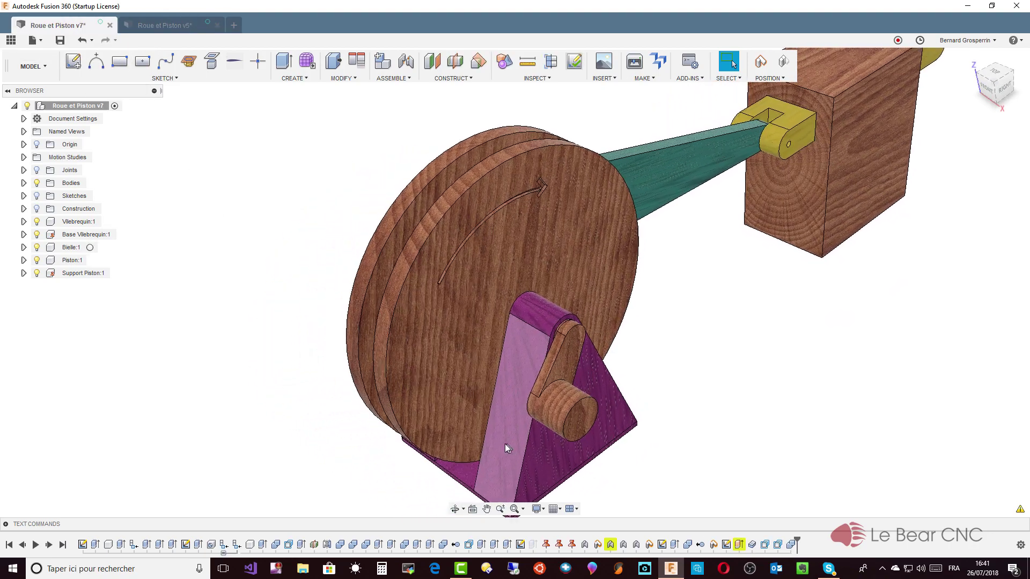
pyautogui.scroll(3, 504, 443)
pyautogui.scroll(3, 504, 445)
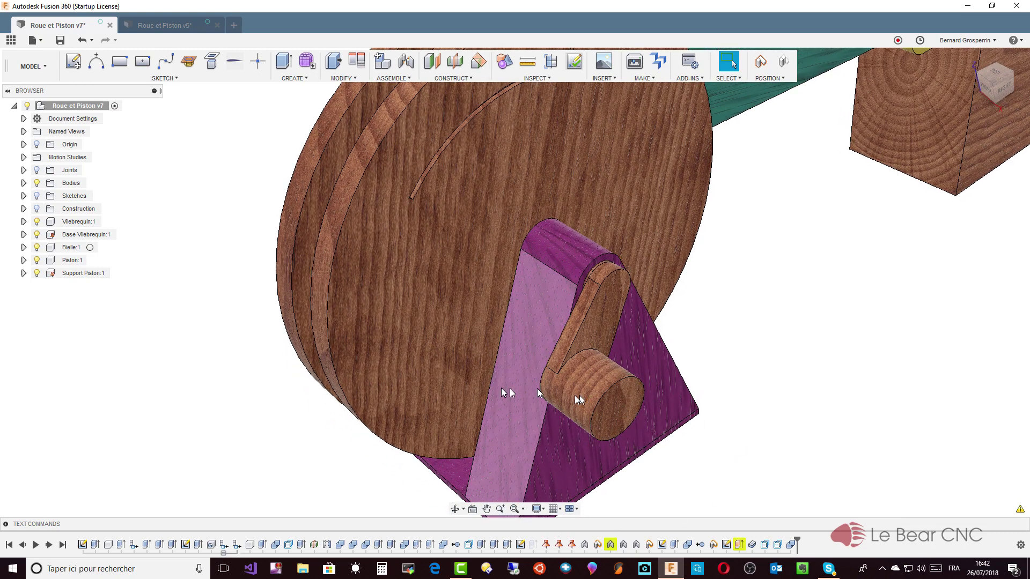
pyautogui.rightClick(435, 364)
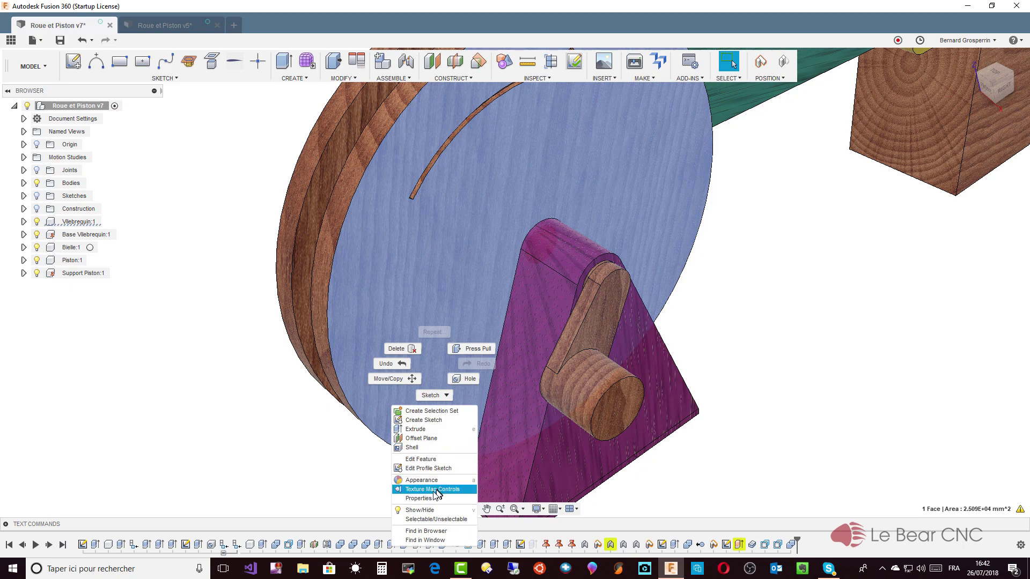
pyautogui.click(427, 489)
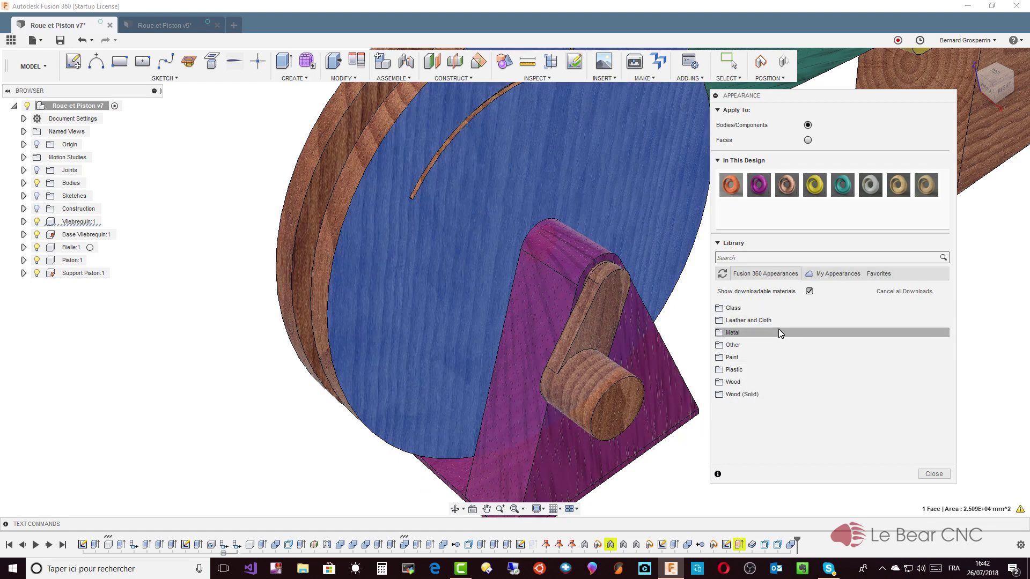
pyautogui.click(725, 394)
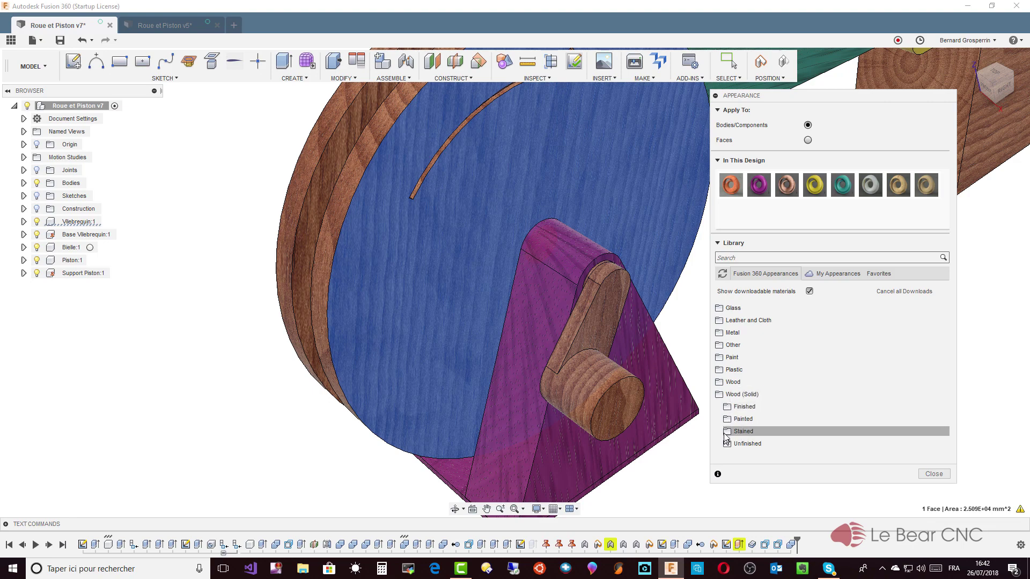
pyautogui.click(734, 421)
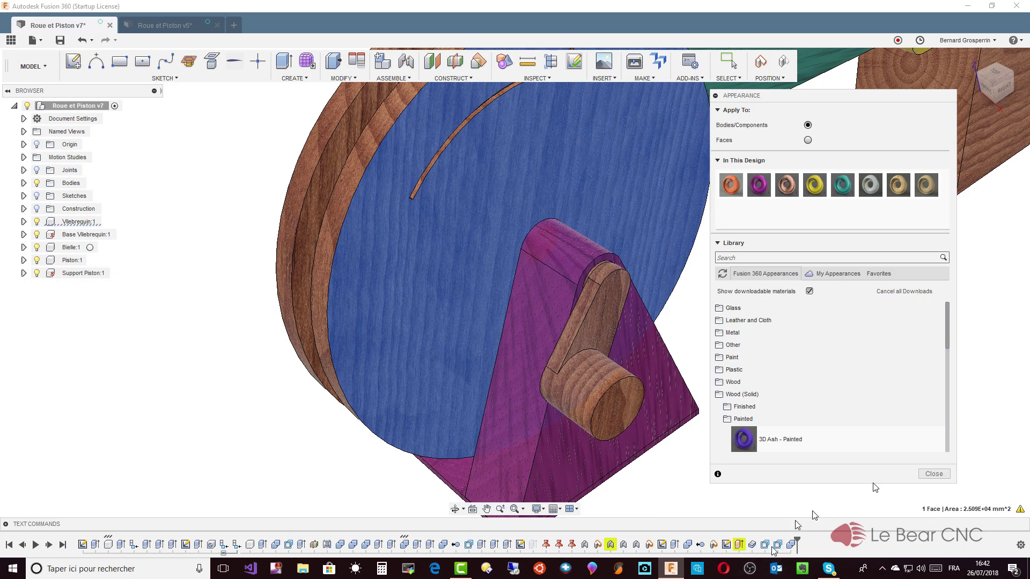
pyautogui.click(925, 474)
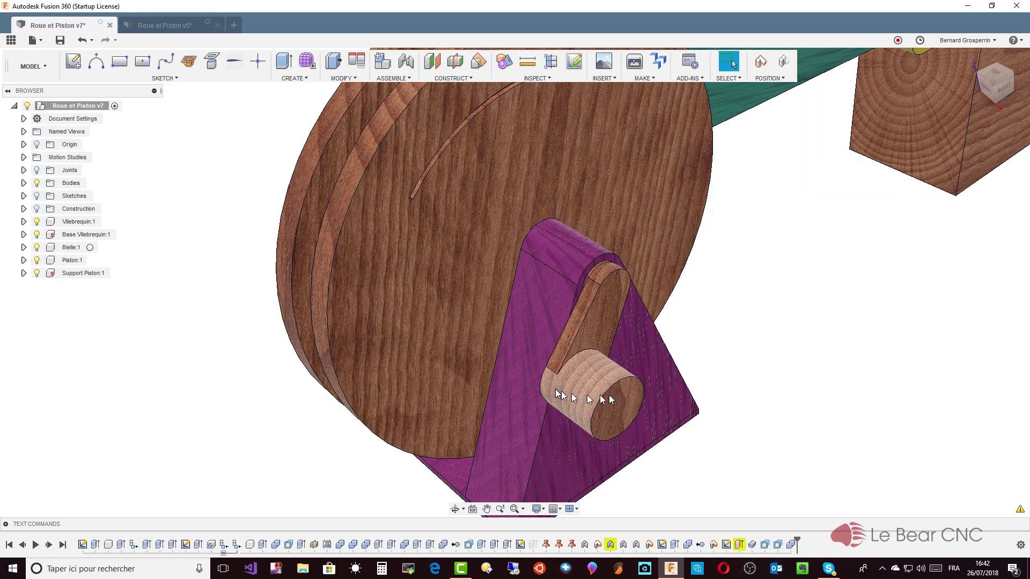
# Orbit around the textured assembly and rotate the wheel by its crank pin to a new position.
pyautogui.moveTo(557, 355)
pyautogui.keyDown('shift'); pyautogui.mouseDown(button='middle')
pyautogui.moveTo(572, 382)
pyautogui.moveTo(400, 353)
pyautogui.moveTo(305, 282)
pyautogui.moveTo(311, 265)
pyautogui.mouseUp(button='middle'); pyautogui.keyUp('shift')
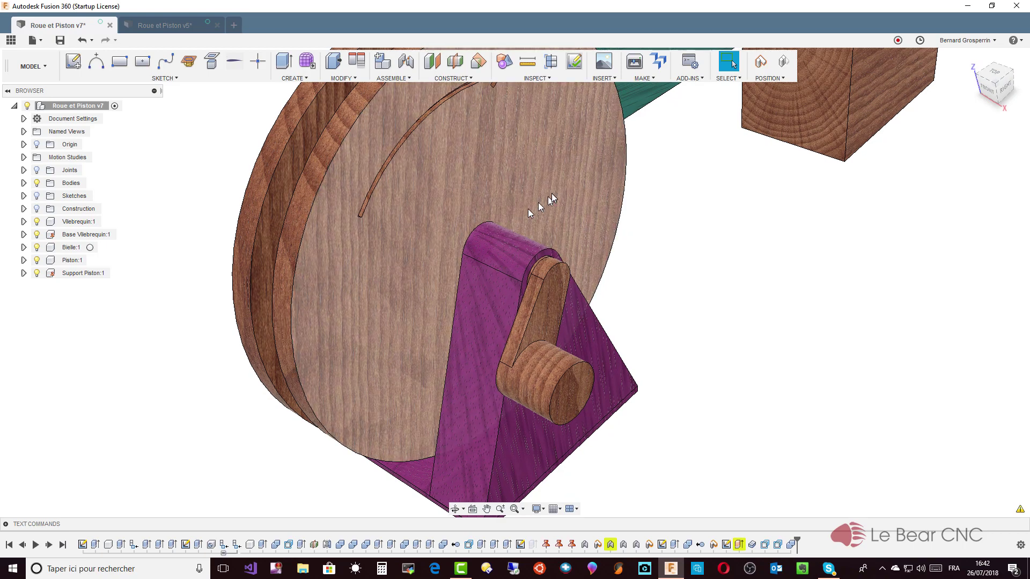
pyautogui.moveTo(552, 190)
pyautogui.keyDown('shift'); pyautogui.mouseDown(button='middle')
pyautogui.moveTo(748, 215)
pyautogui.moveTo(852, 105)
pyautogui.mouseUp(button='middle'); pyautogui.keyUp('shift')
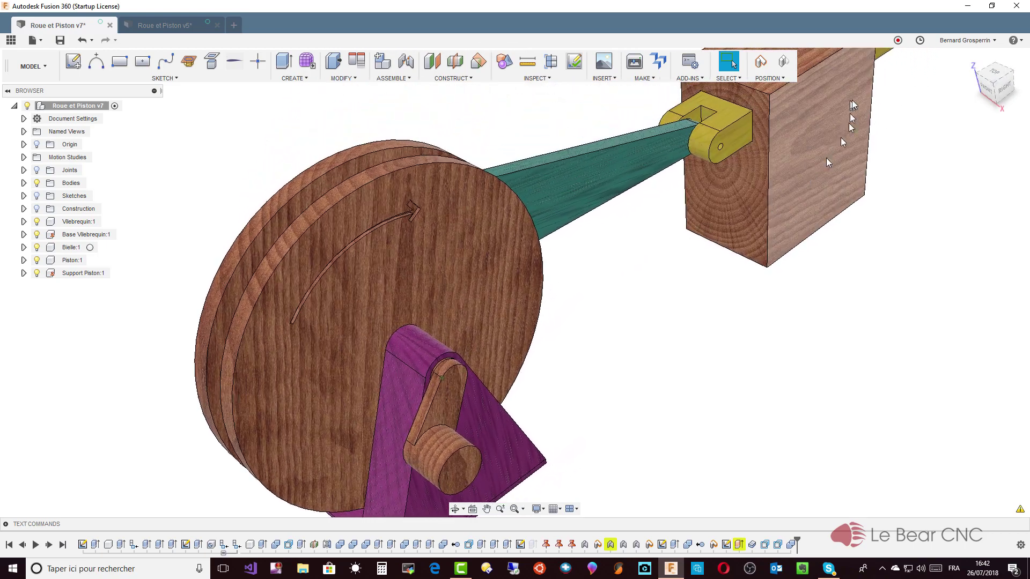
pyautogui.moveTo(827, 161)
pyautogui.keyDown('shift'); pyautogui.mouseDown(button='middle')
pyautogui.moveTo(848, 156)
pyautogui.moveTo(764, 216)
pyautogui.mouseUp(button='middle'); pyautogui.keyUp('shift')
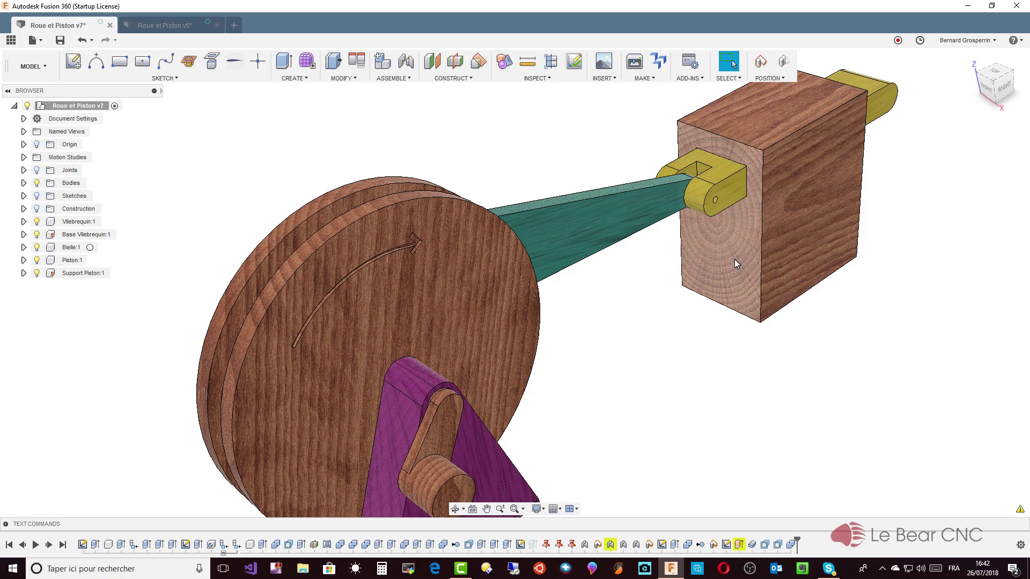
pyautogui.keyDown('shift'); pyautogui.moveTo(736, 263); pyautogui.dragTo(761, 304, button='middle'); pyautogui.keyUp('shift')
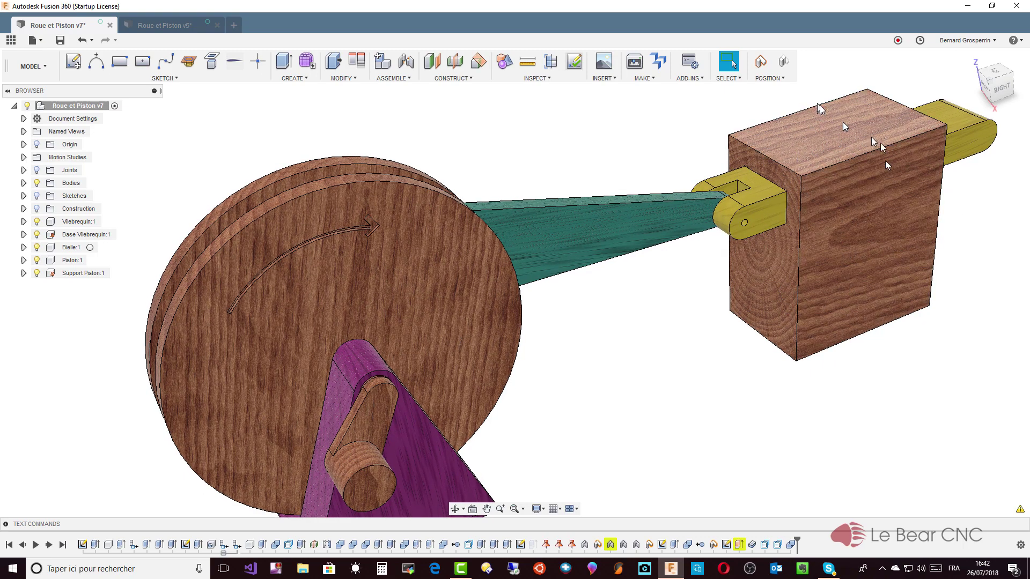
pyautogui.moveTo(768, 243)
pyautogui.keyDown('shift'); pyautogui.mouseDown(button='middle')
pyautogui.moveTo(713, 228)
pyautogui.moveTo(738, 265)
pyautogui.moveTo(719, 245)
pyautogui.moveTo(625, 265)
pyautogui.moveTo(631, 278)
pyautogui.moveTo(699, 309)
pyautogui.mouseUp(button='middle'); pyautogui.keyUp('shift')
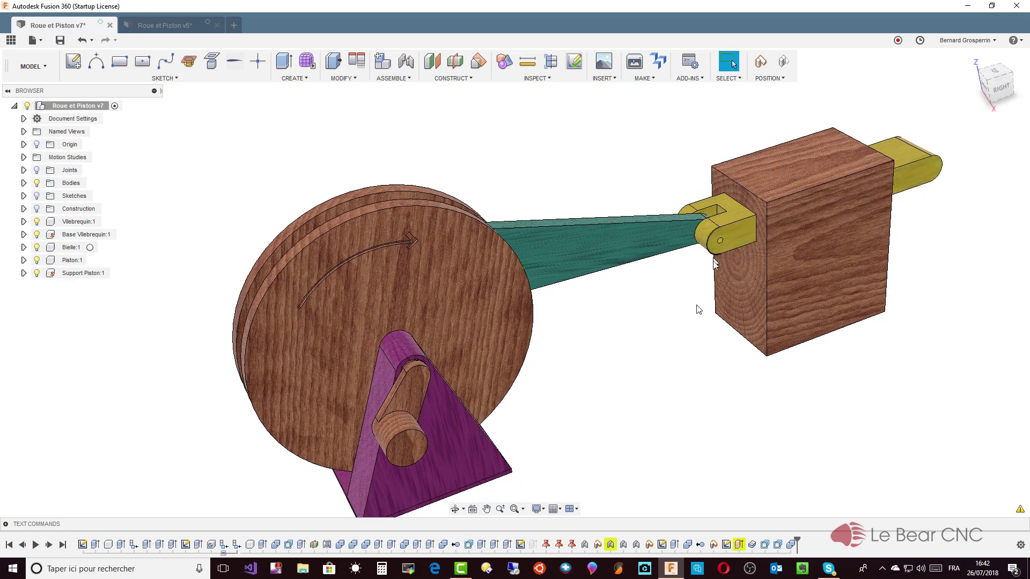
pyautogui.moveTo(421, 445)
pyautogui.mouseDown()
pyautogui.moveTo(429, 455)
pyautogui.moveTo(394, 426)
pyautogui.moveTo(439, 384)
pyautogui.moveTo(460, 409)
pyautogui.moveTo(449, 452)
pyautogui.moveTo(379, 445)
pyautogui.moveTo(453, 358)
pyautogui.moveTo(426, 425)
pyautogui.moveTo(430, 372)
pyautogui.moveTo(459, 396)
pyautogui.moveTo(449, 404)
pyautogui.mouseUp()
pyautogui.moveTo(449, 404)
pyautogui.keyDown('shift'); pyautogui.mouseDown(button='middle')
pyautogui.moveTo(690, 269)
pyautogui.moveTo(700, 250)
pyautogui.moveTo(701, 298)
pyautogui.mouseUp(button='middle'); pyautogui.keyUp('shift')
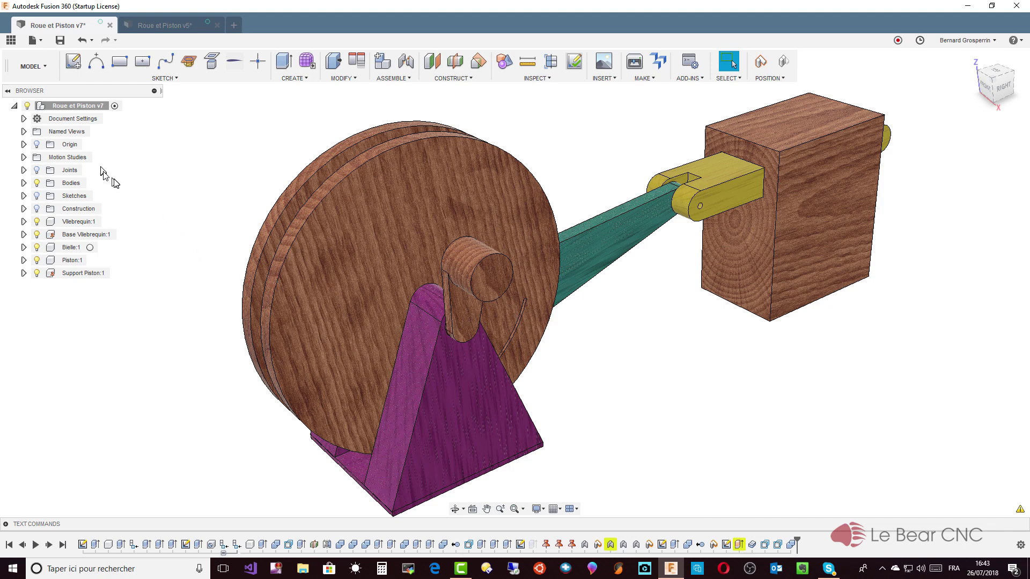
# Expand and collapse Motion Studies, then browse the CREATE, MODIFY and ASSEMBLE menus.
pyautogui.click(24, 157)
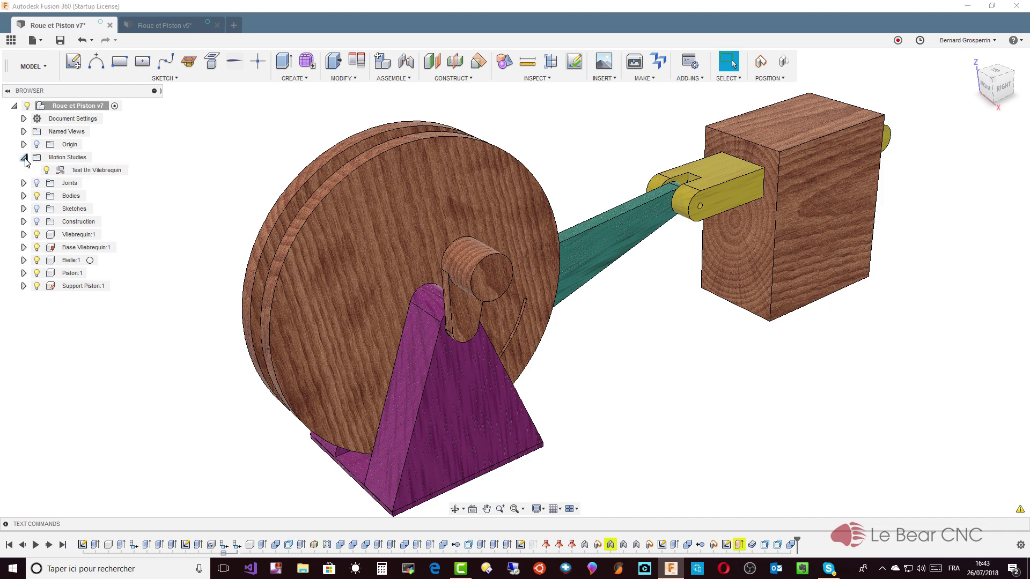
pyautogui.click(24, 157)
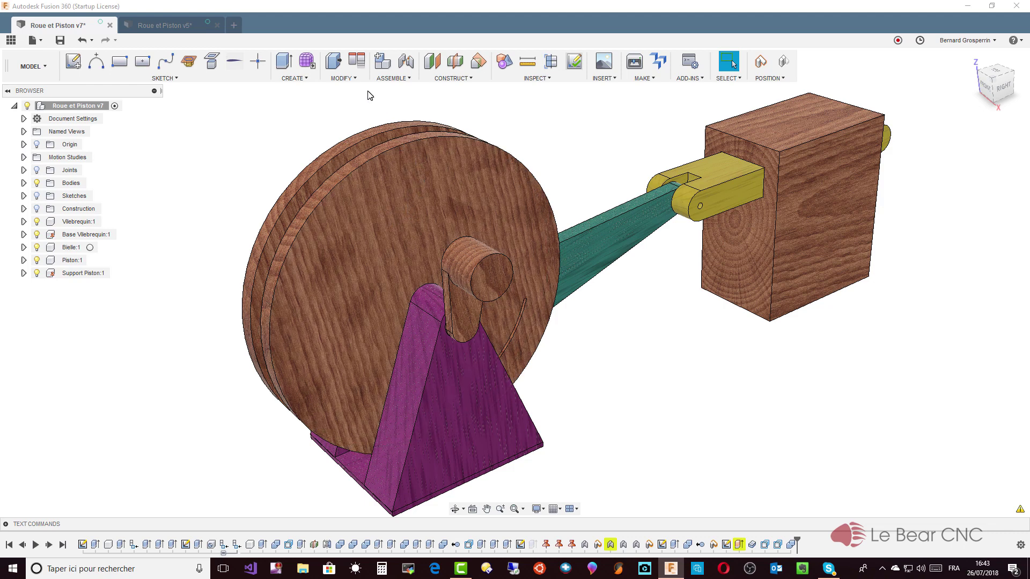
pyautogui.click(311, 80)
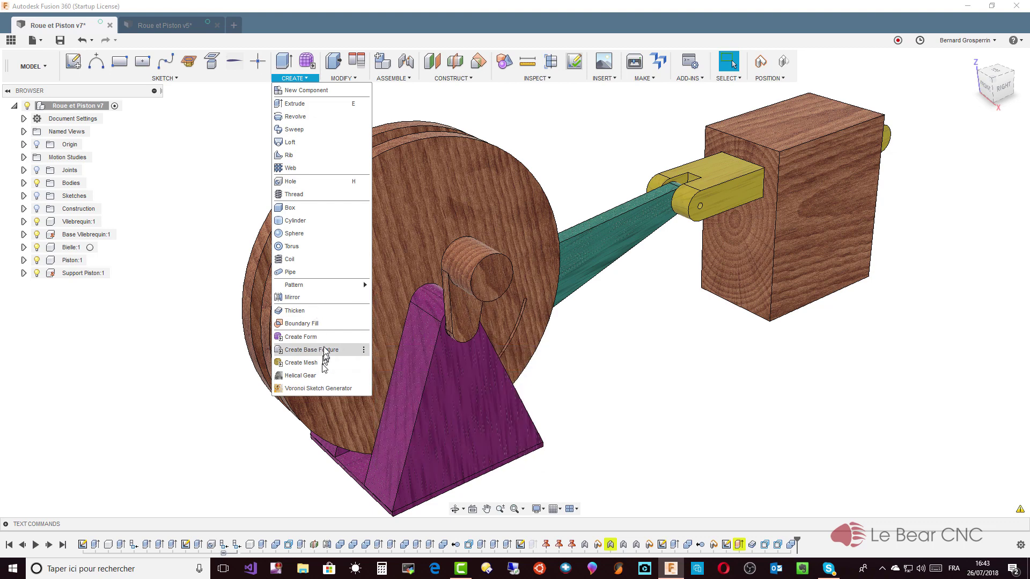
pyautogui.click(344, 78)
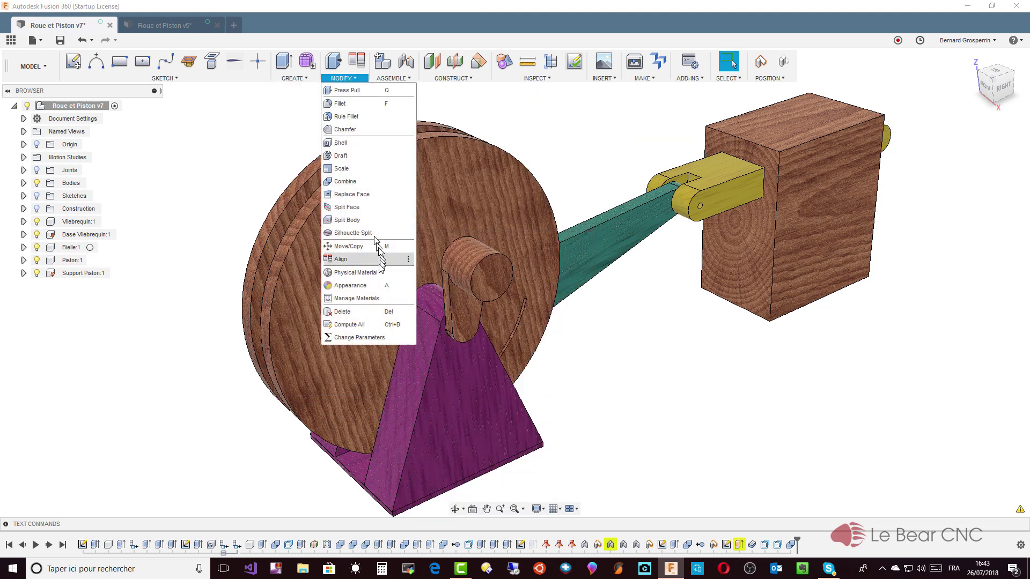
pyautogui.click(404, 79)
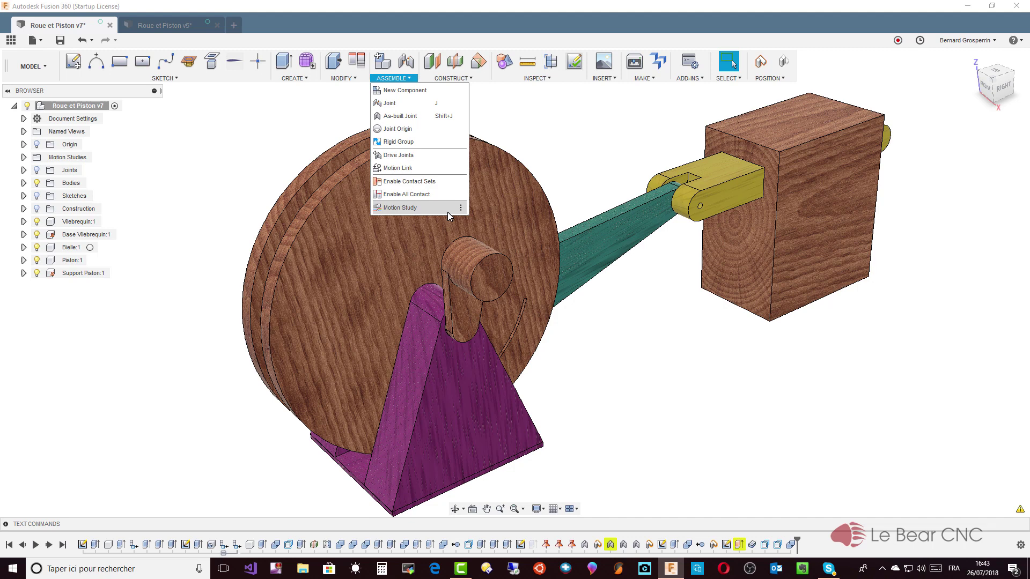
# Start a new Motion Study, show the Joints, and move the dialog clear of the crank.
pyautogui.click(408, 214)
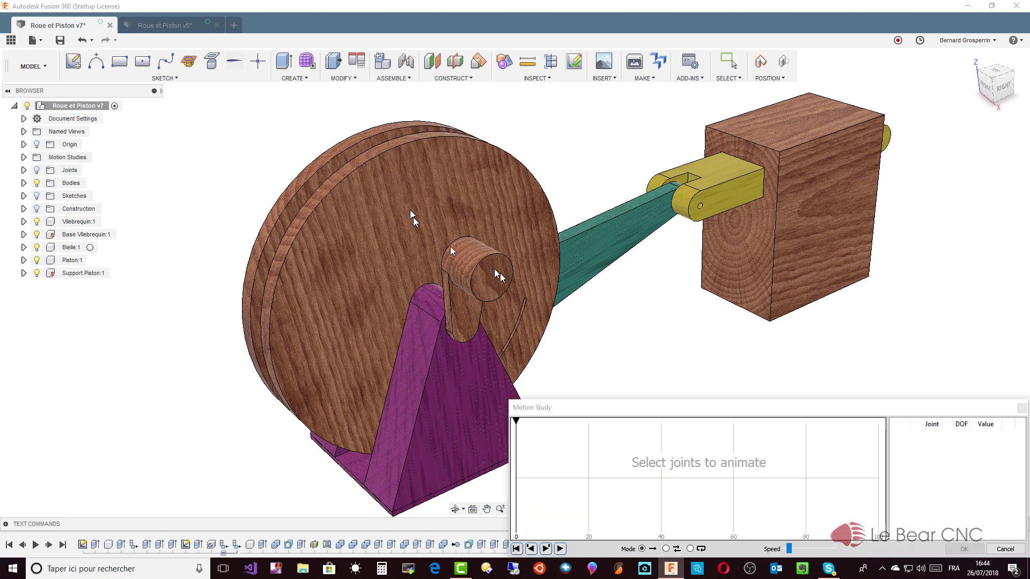
pyautogui.moveTo(629, 408); pyautogui.dragTo(467, 248)
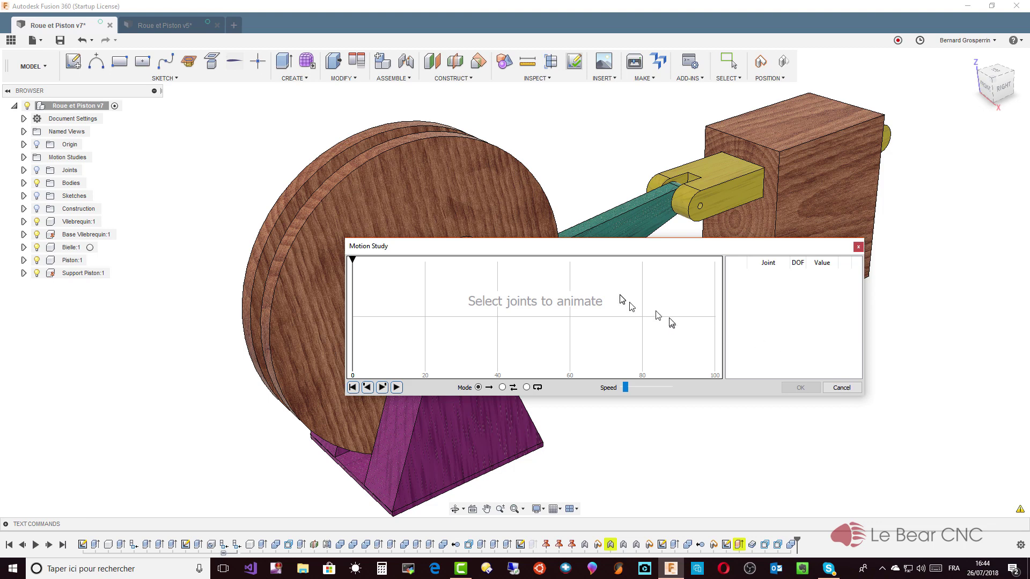
pyautogui.moveTo(601, 253); pyautogui.dragTo(606, 265)
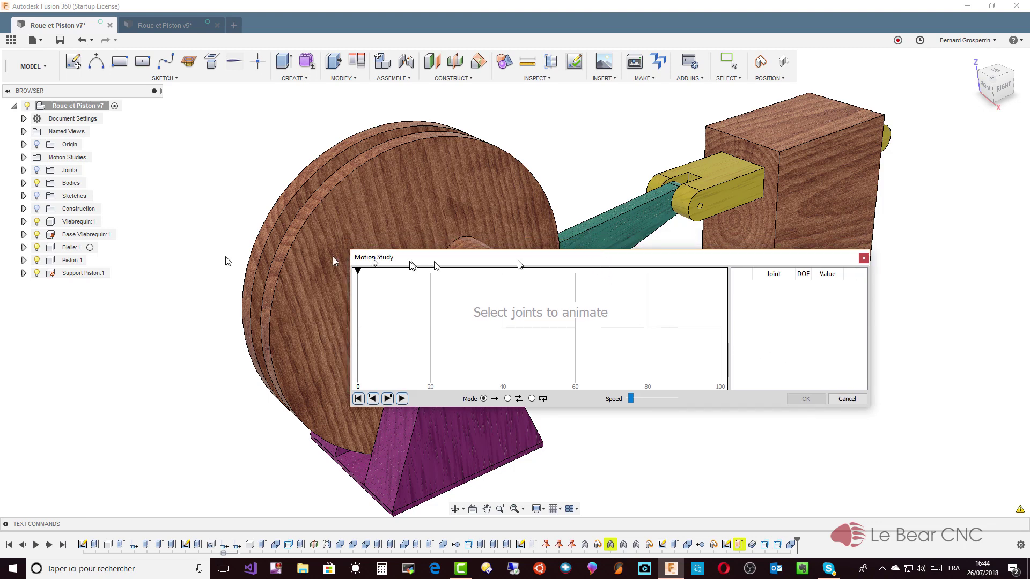
pyautogui.click(37, 170)
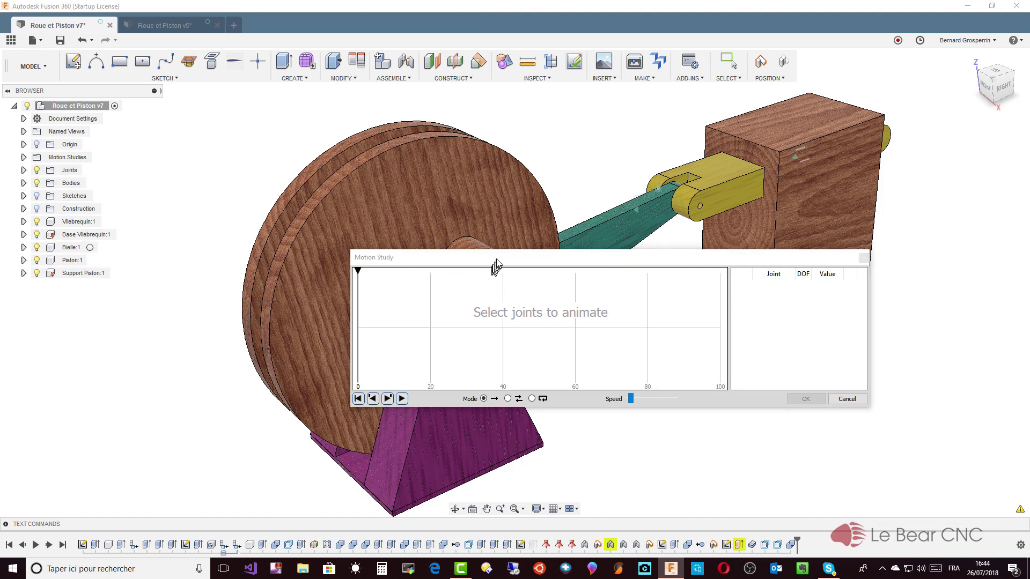
pyautogui.moveTo(498, 261)
pyautogui.mouseDown()
pyautogui.moveTo(278, 367)
pyautogui.moveTo(641, 389)
pyautogui.mouseUp()
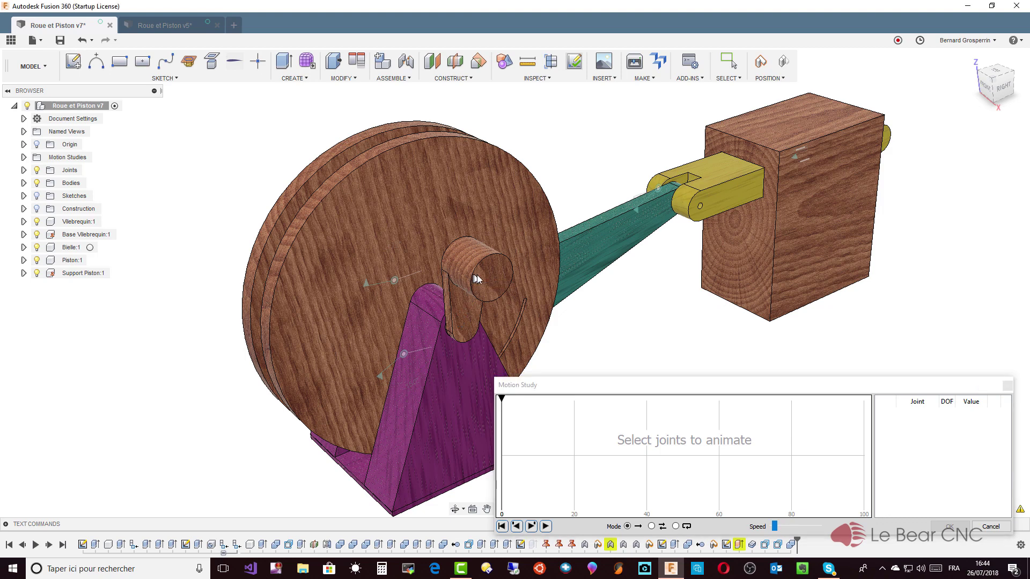
# Add the Rev1 joint with a start point, close the study, and expand Motion Studies.
pyautogui.click(395, 282)
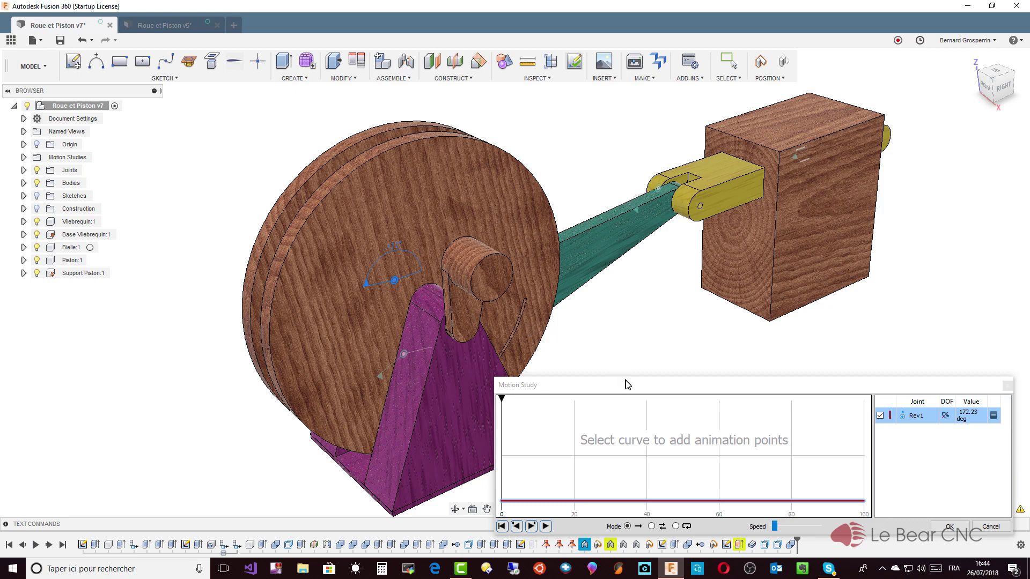
pyautogui.moveTo(626, 384); pyautogui.dragTo(574, 280)
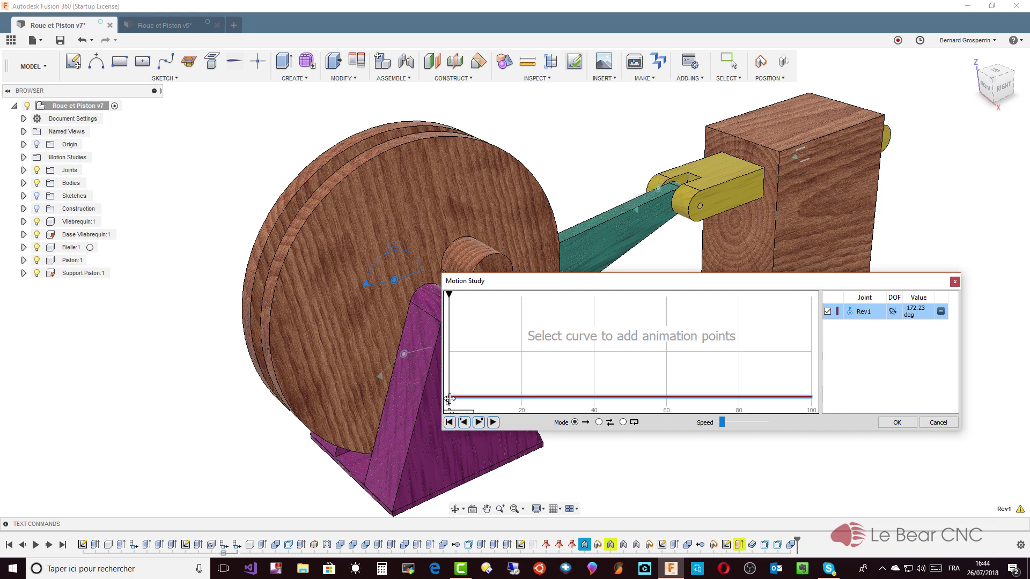
pyautogui.click(452, 398)
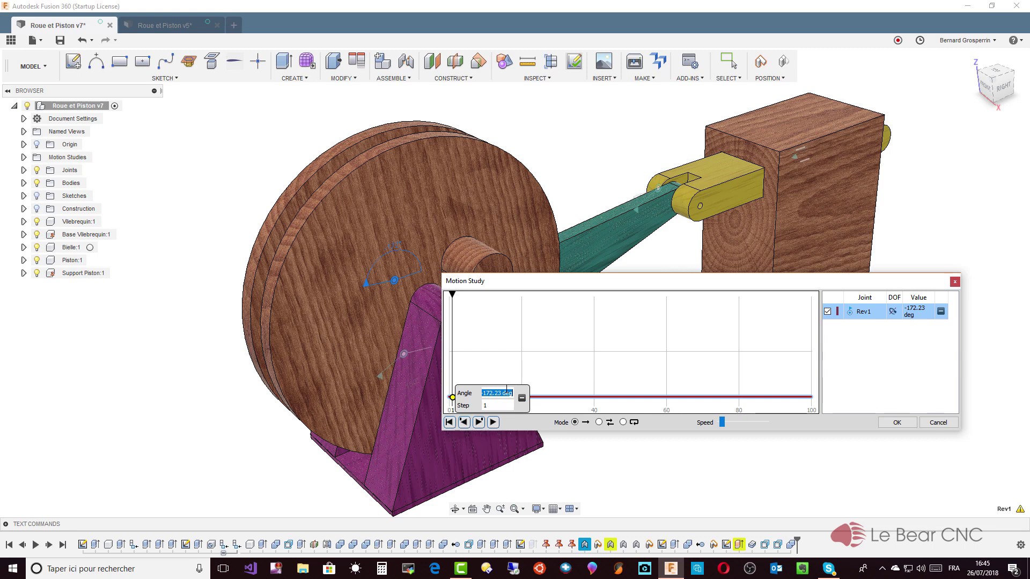
pyautogui.click(938, 423)
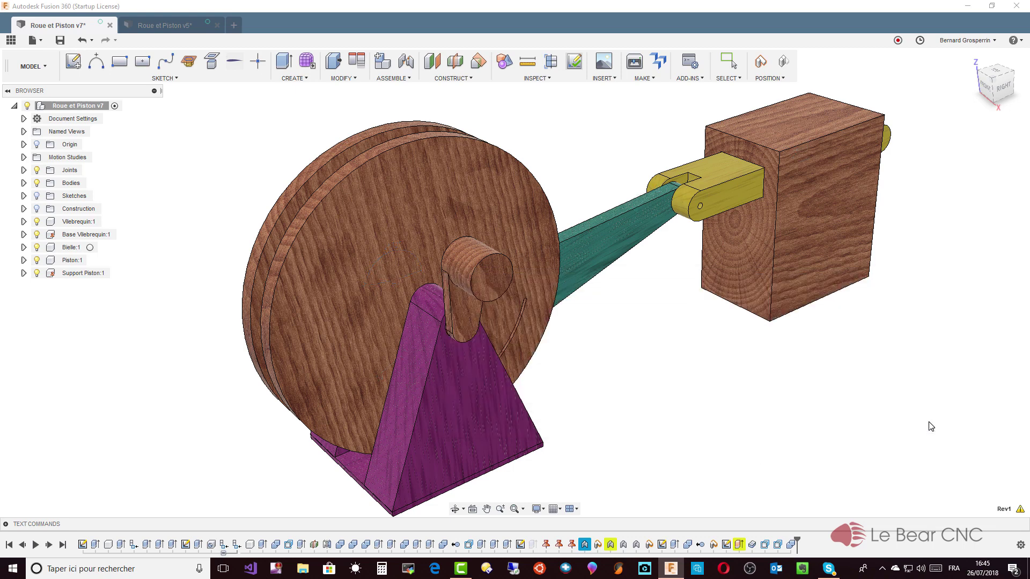
pyautogui.click(24, 158)
# Edit the Test Un Vilebrequin study and scrub the playhead along its Rev1 curve.
pyautogui.click(81, 172)
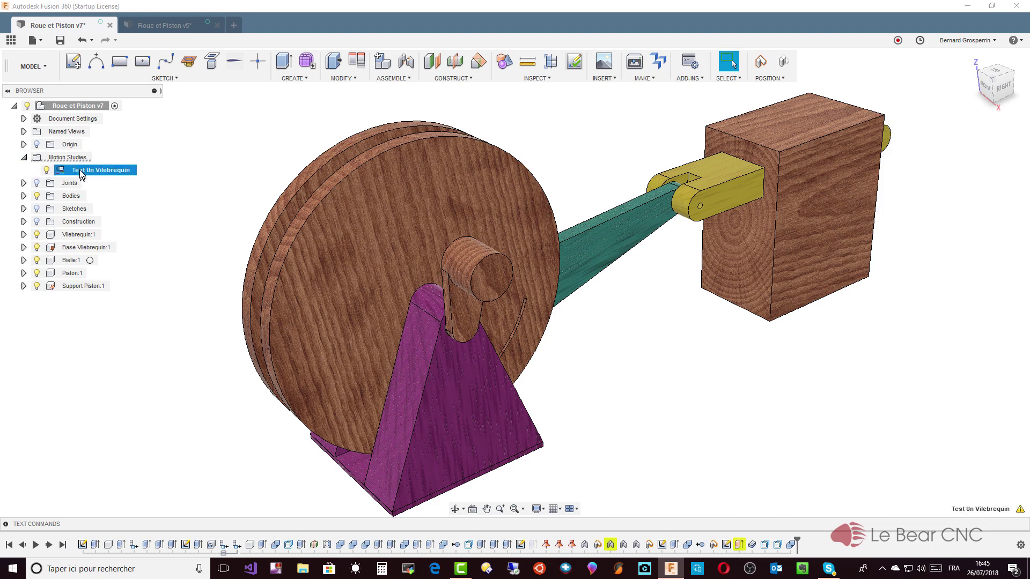
pyautogui.rightClick(79, 170)
pyautogui.click(105, 198)
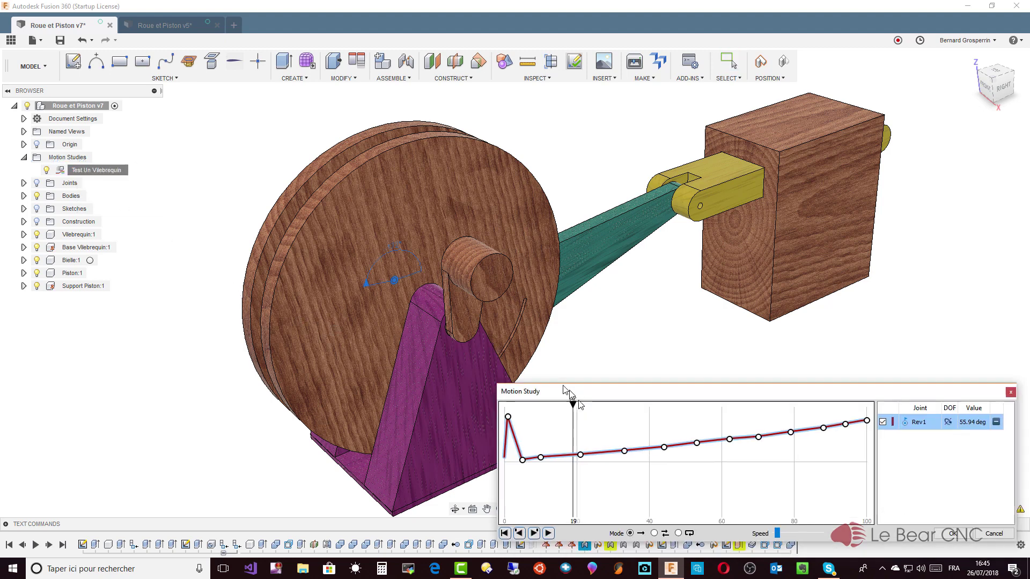
pyautogui.moveTo(581, 408); pyautogui.dragTo(374, 264)
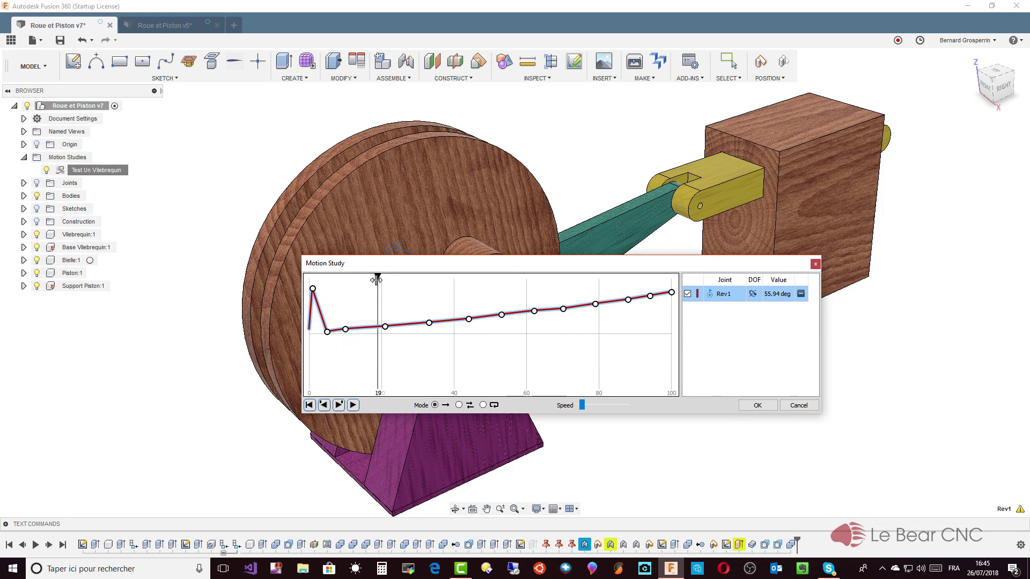
pyautogui.moveTo(376, 280)
pyautogui.mouseDown()
pyautogui.moveTo(399, 287)
pyautogui.moveTo(317, 272)
pyautogui.moveTo(329, 275)
pyautogui.mouseUp()
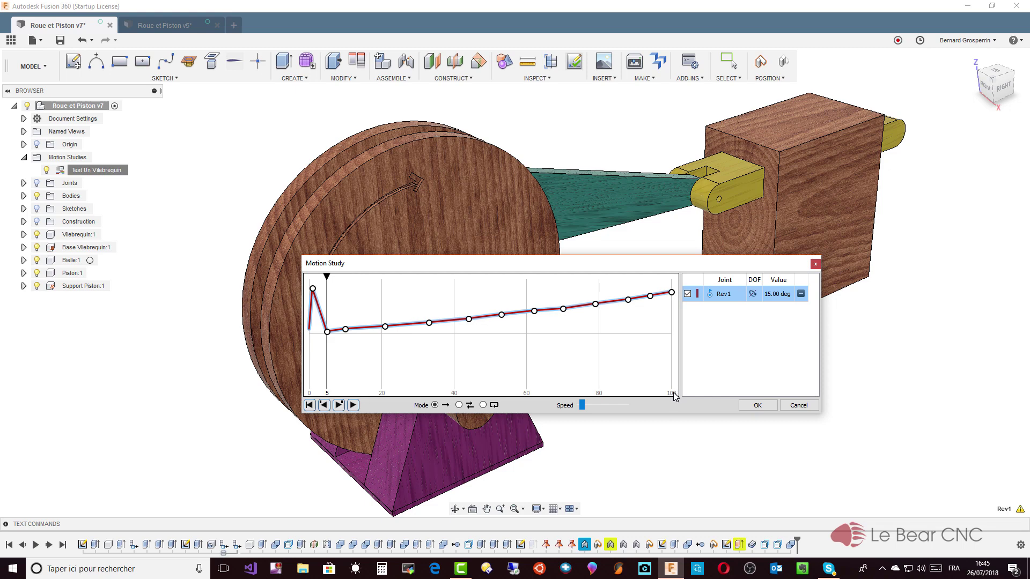
# Inspect the Rev1 keyframes: 15 deg at step 5 and 37.65 deg at step 10.
pyautogui.click(328, 332)
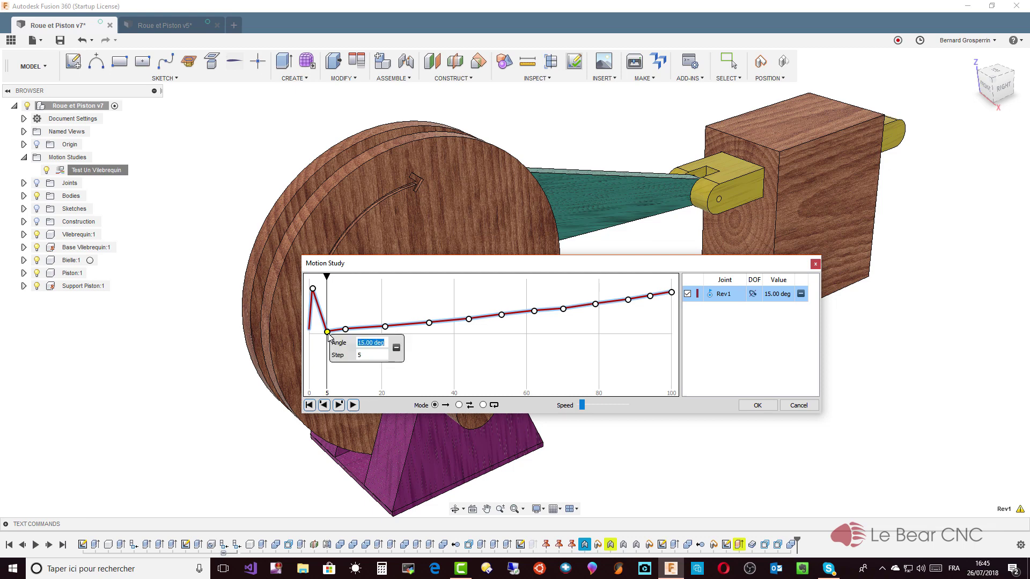
pyautogui.moveTo(395, 264)
pyautogui.mouseDown()
pyautogui.moveTo(443, 348)
pyautogui.moveTo(496, 380)
pyautogui.mouseUp()
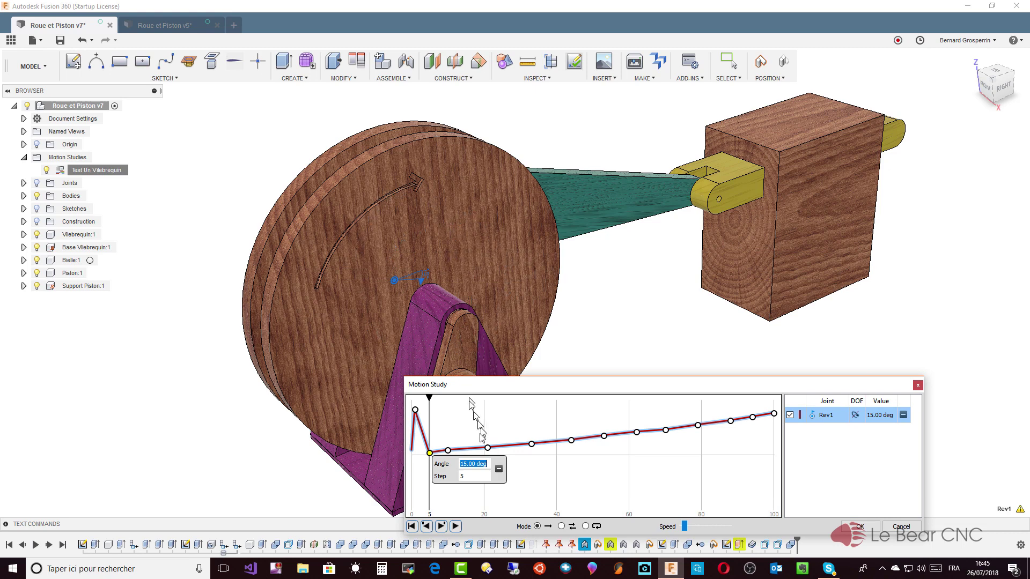
pyautogui.click(448, 451)
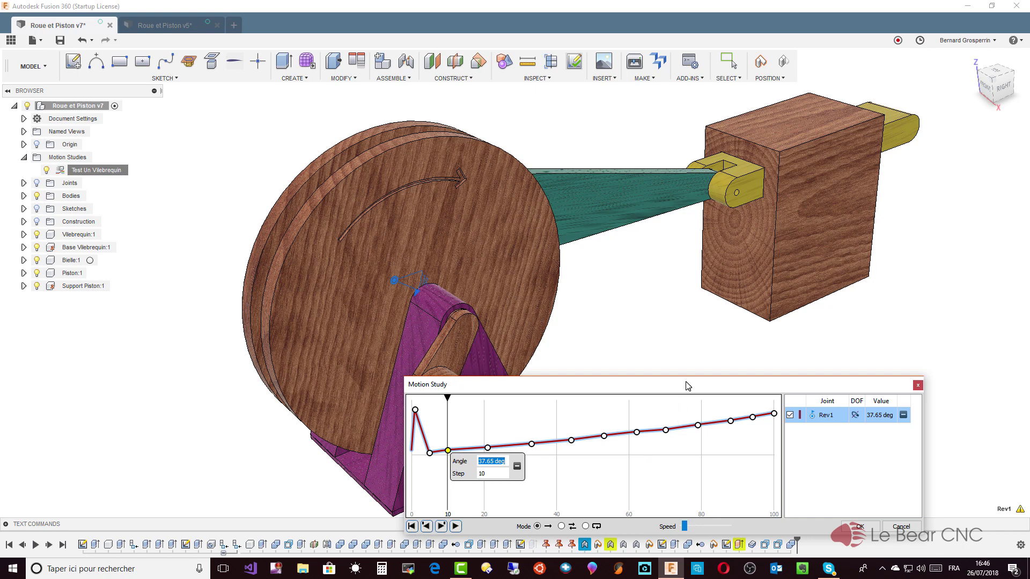
pyautogui.moveTo(687, 385); pyautogui.dragTo(587, 288)
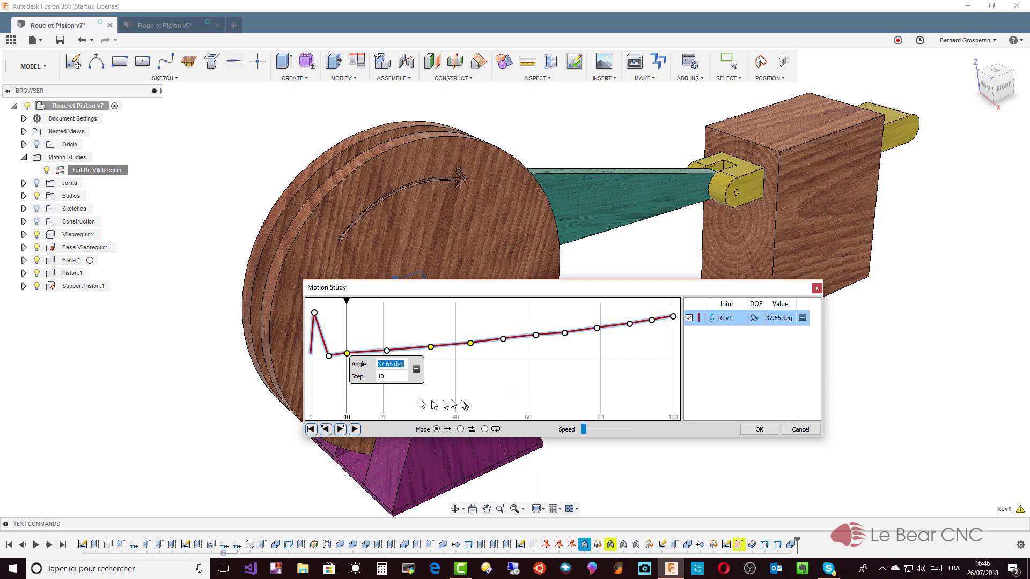
# Select the step 100 end point, step to 11, and raise the looping playback speed.
pyautogui.click(672, 317)
pyautogui.click(342, 430)
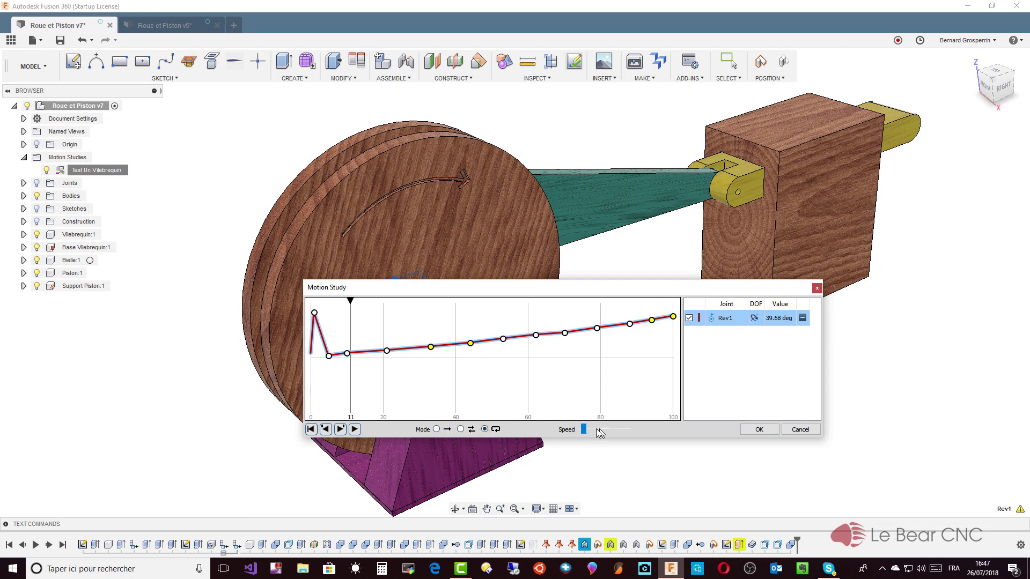
pyautogui.moveTo(584, 429); pyautogui.dragTo(610, 428)
# Play the looping crank animation and drag the Speed slider left to slow it.
pyautogui.click(355, 431)
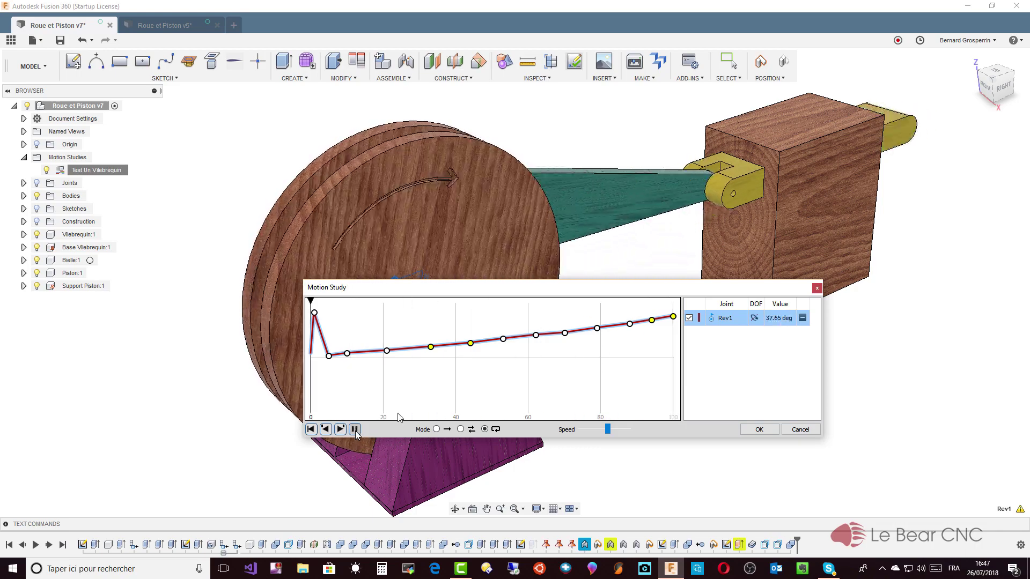
pyautogui.moveTo(625, 294); pyautogui.dragTo(599, 309)
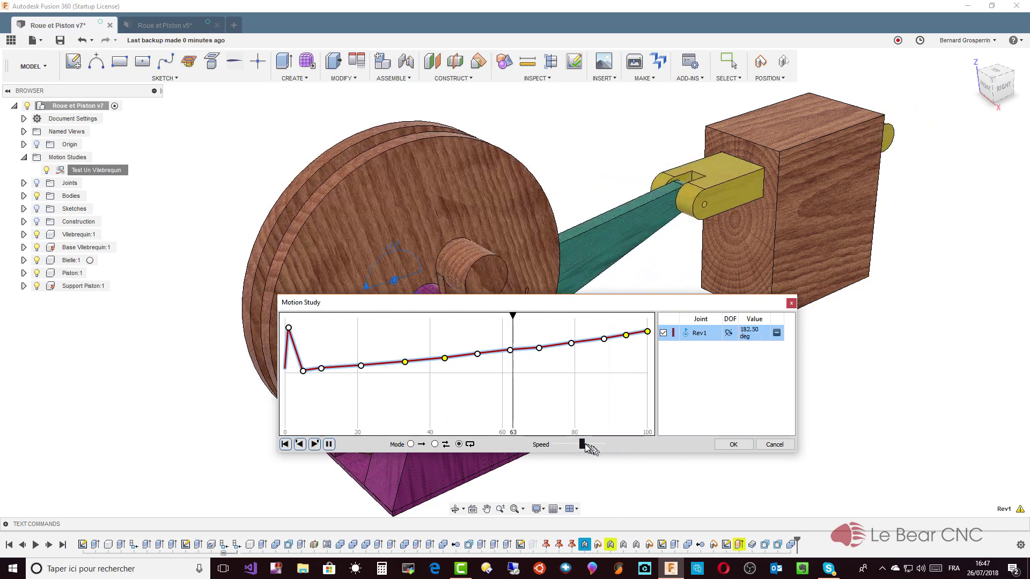
pyautogui.moveTo(582, 445); pyautogui.dragTo(562, 445)
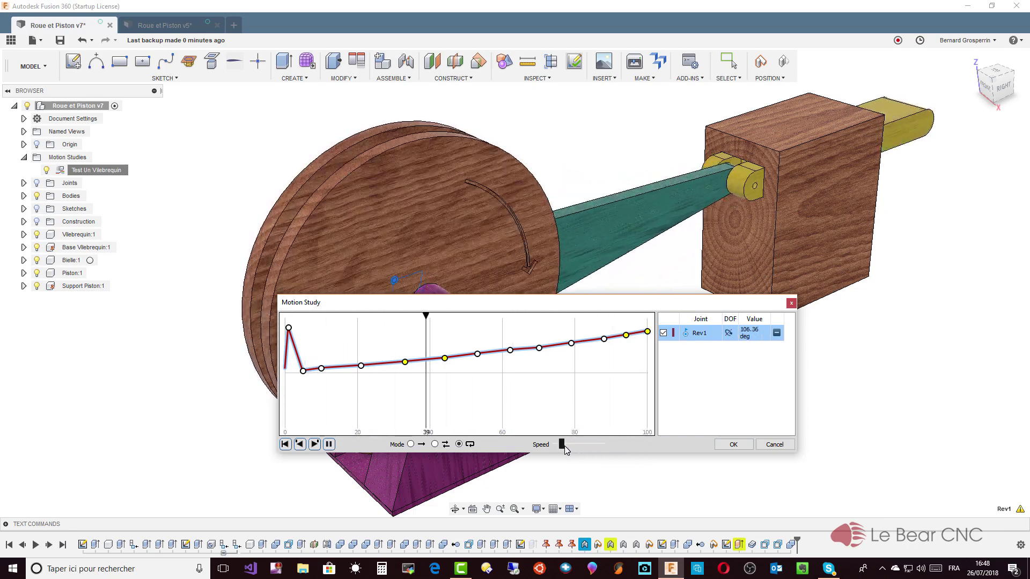
pyautogui.moveTo(562, 444); pyautogui.dragTo(555, 444)
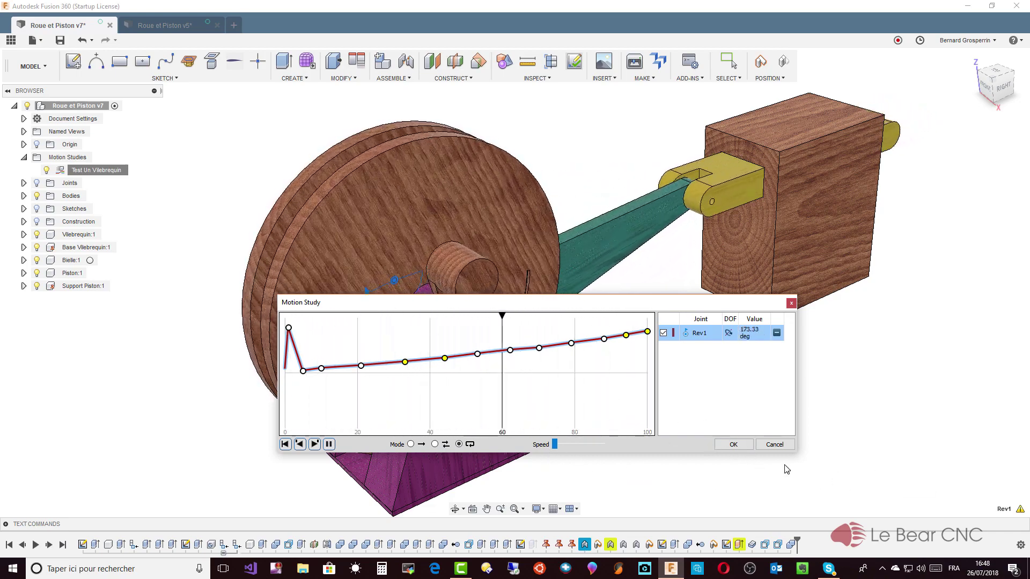
# Close the Test Un Vilebrequin motion study and reopen it for editing.
pyautogui.click(733, 445)
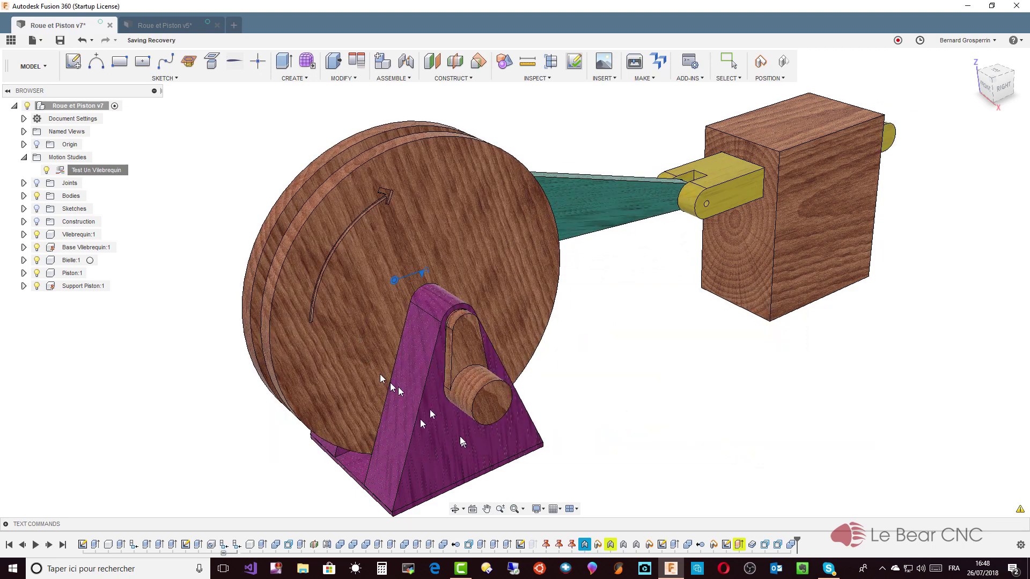
pyautogui.rightClick(106, 174)
pyautogui.click(119, 196)
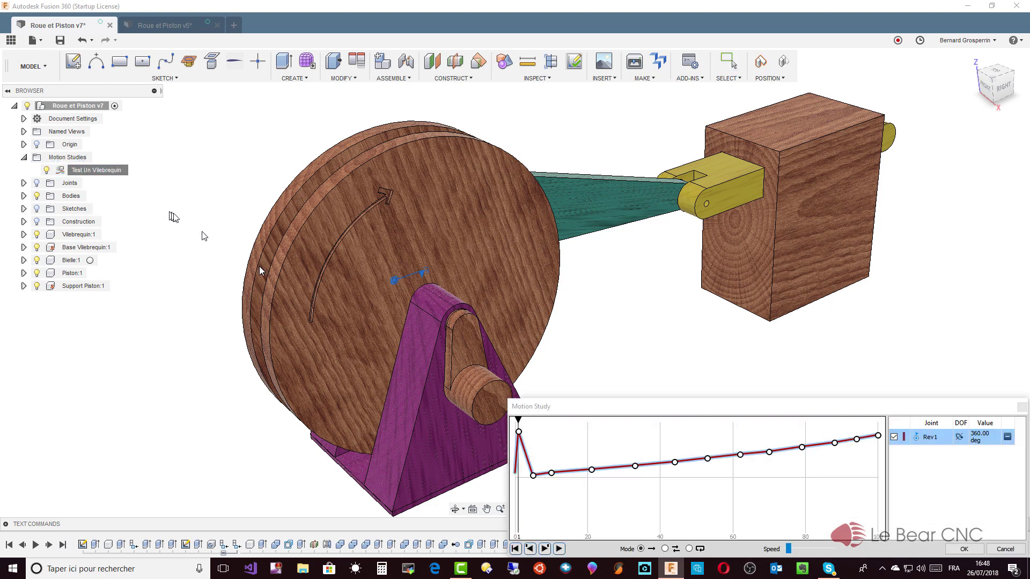
# Check the first keyframe's 360 deg angle, then dismiss its Angle/Step popup without changes.
pyautogui.click(519, 432)
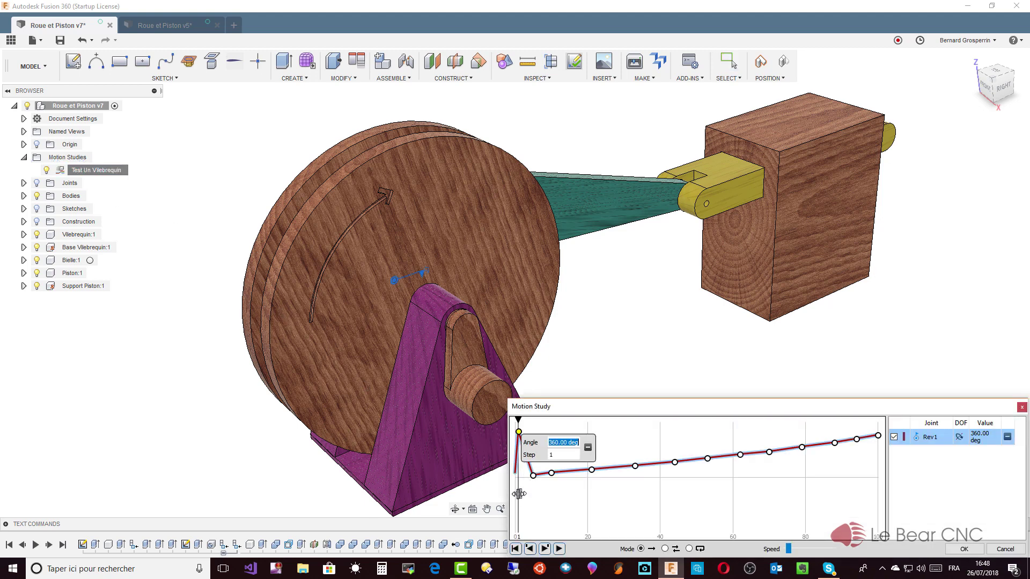
pyautogui.click(519, 432)
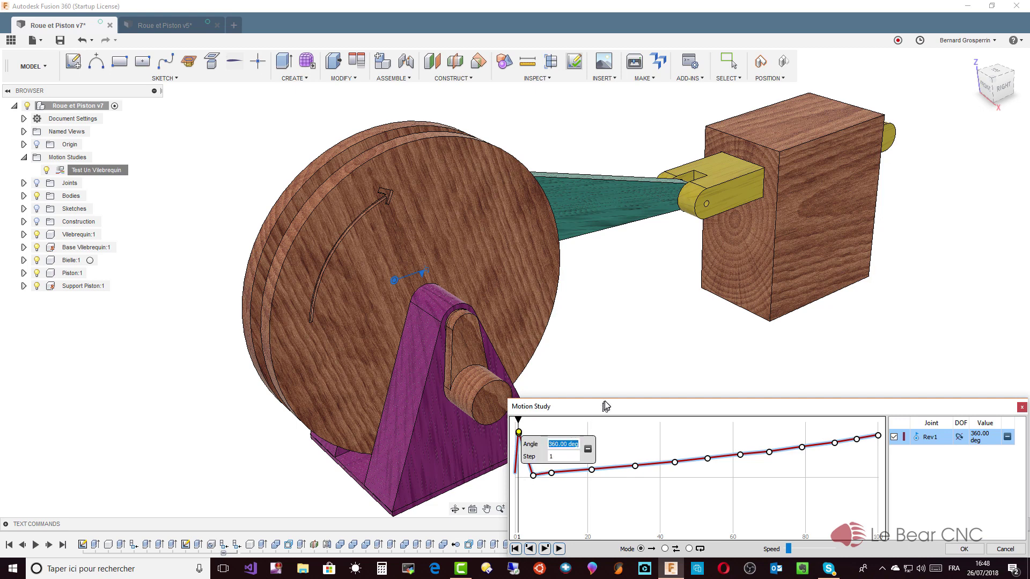
pyautogui.moveTo(603, 406); pyautogui.dragTo(542, 329)
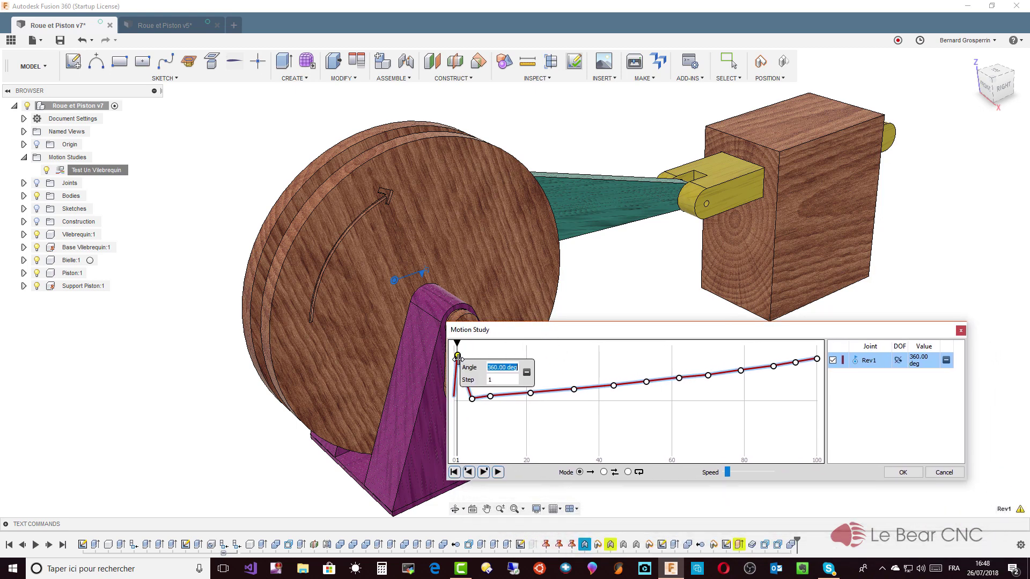
pyautogui.click(460, 358)
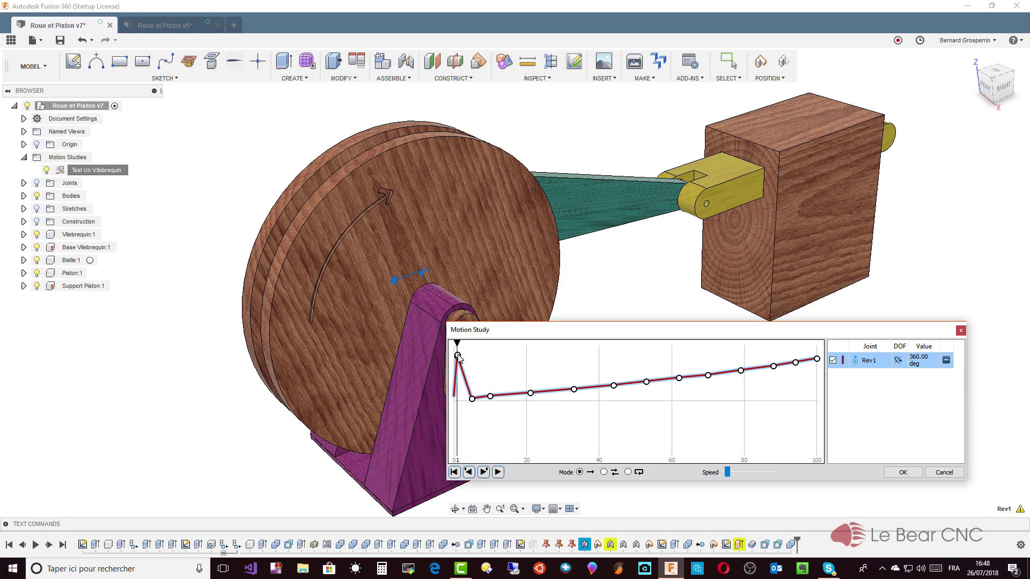
pyautogui.click(461, 413)
pyautogui.click(456, 355)
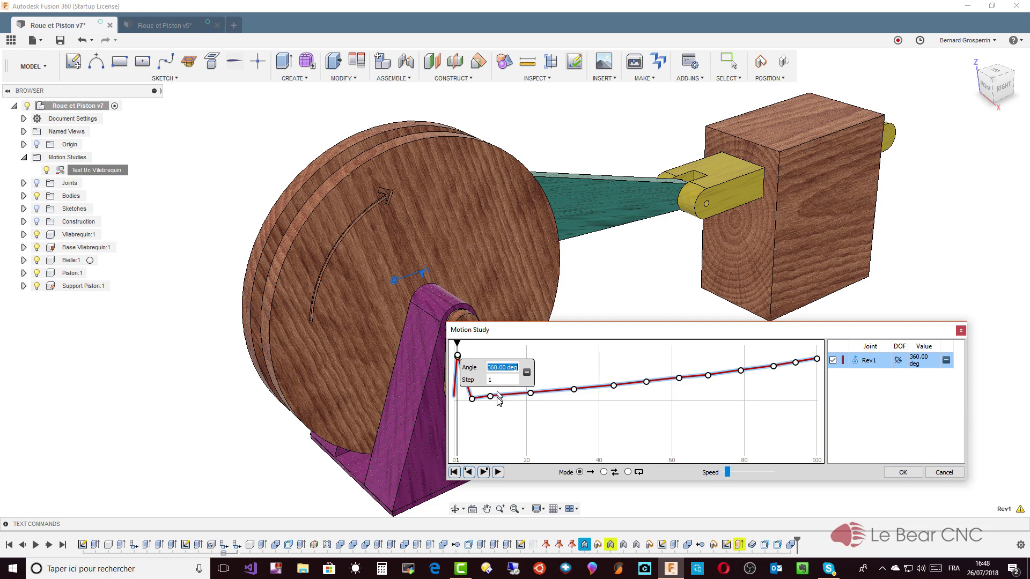
pyautogui.click(550, 372)
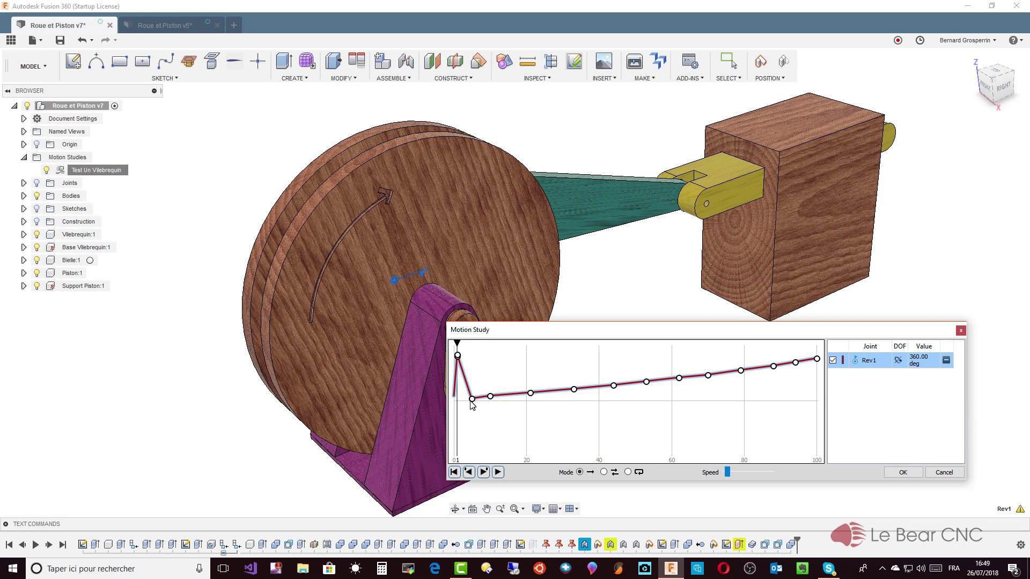
# Inspect the step 5 keyframe, then set the first keyframe's angle to 1 deg.
pyautogui.click(472, 400)
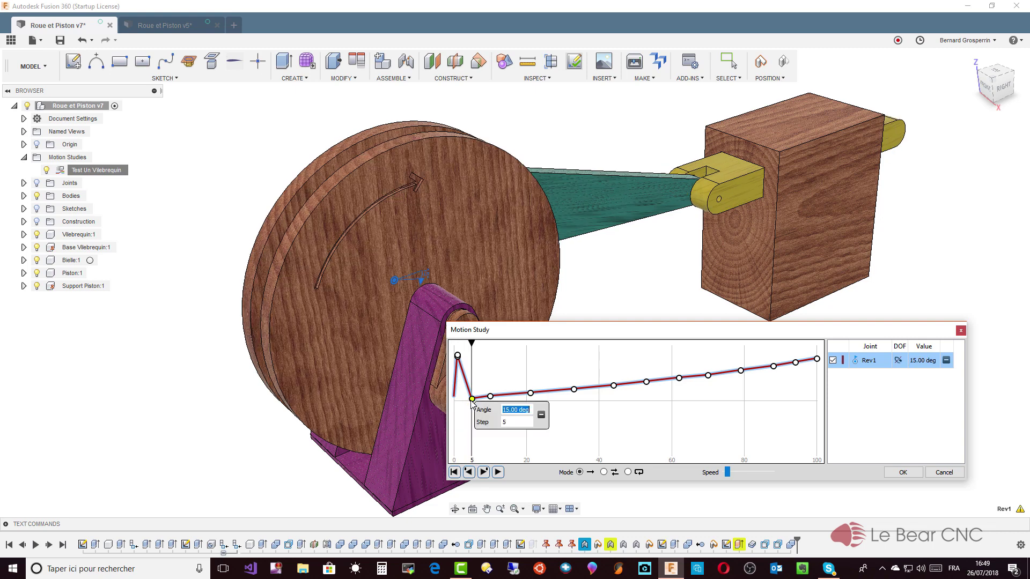
pyautogui.click(559, 369)
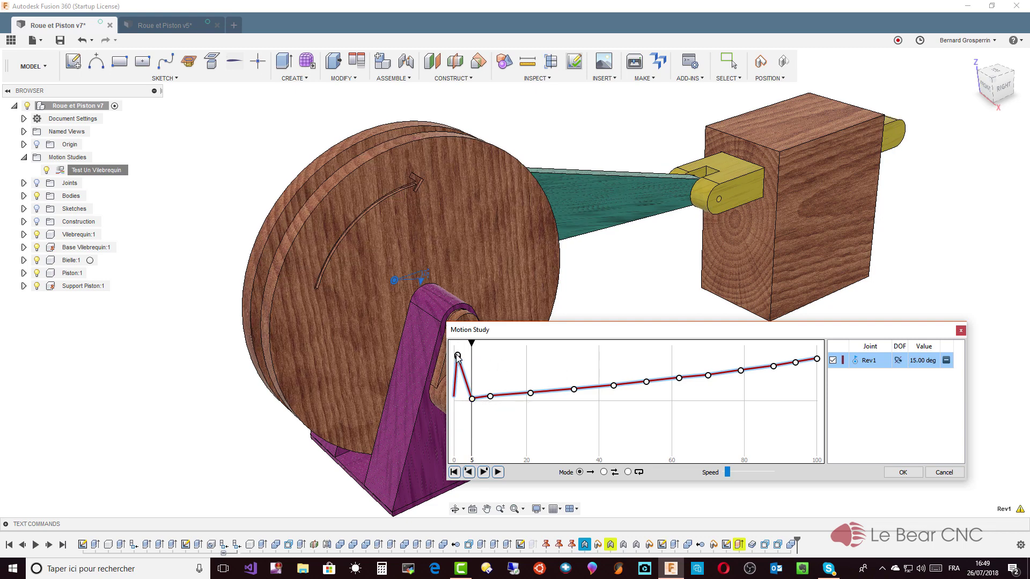
pyautogui.click(457, 356)
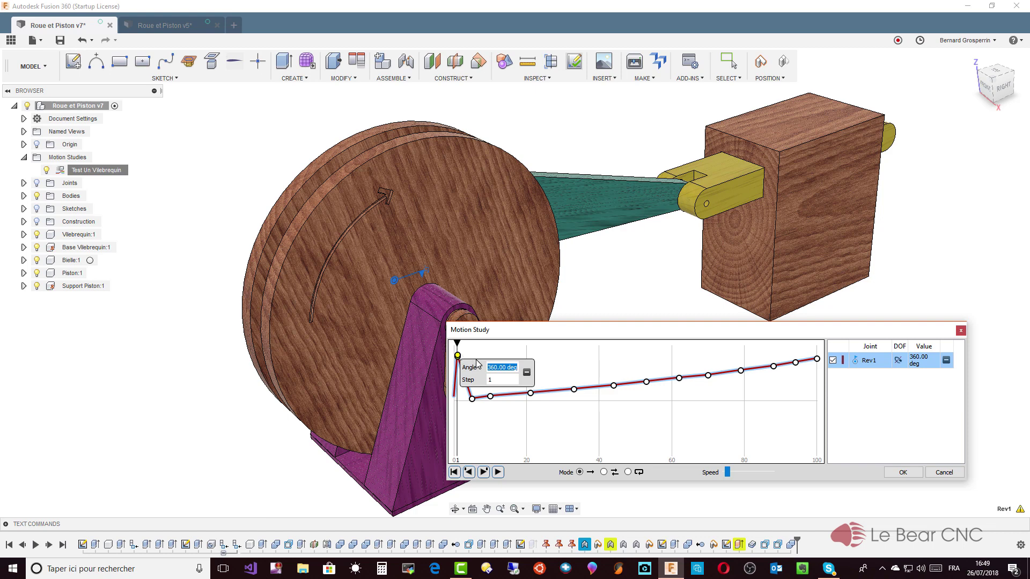
pyautogui.write('1')
pyautogui.press('Return')
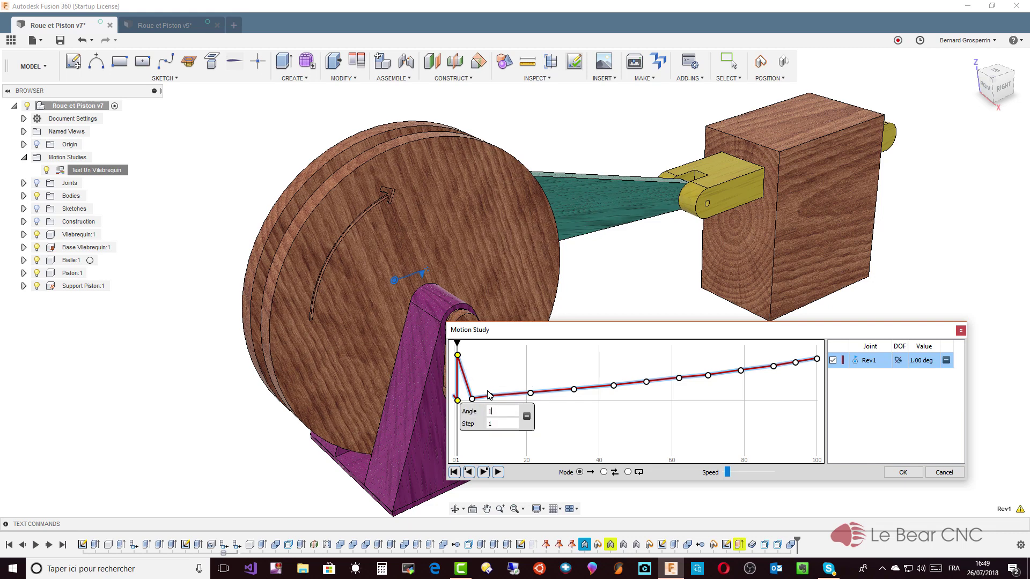
# Add a 0 deg keyframe at the curve start and drop the step 1 keyframe to 0 deg.
pyautogui.click(489, 396)
pyautogui.press('Return')
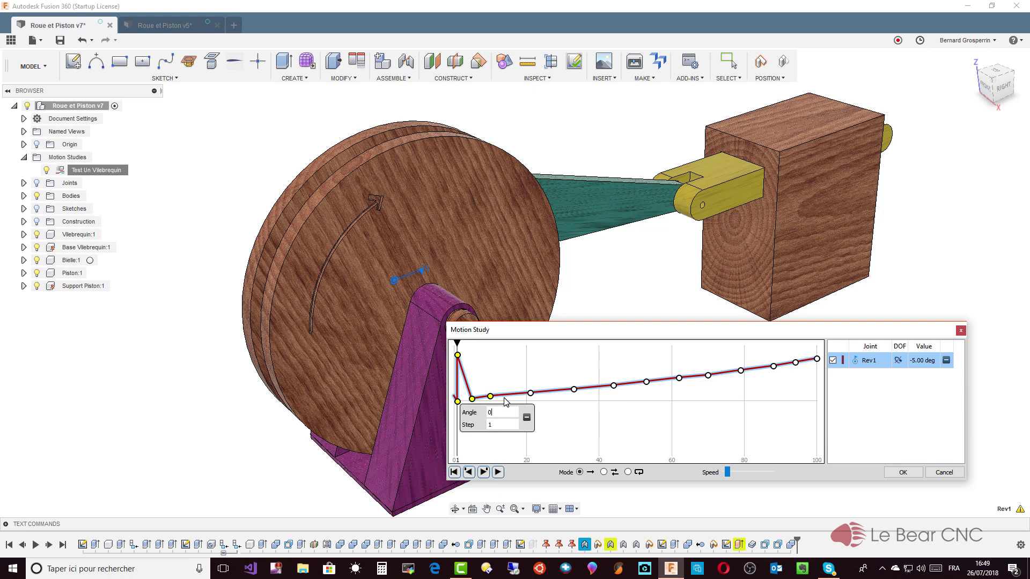
pyautogui.press('Return')
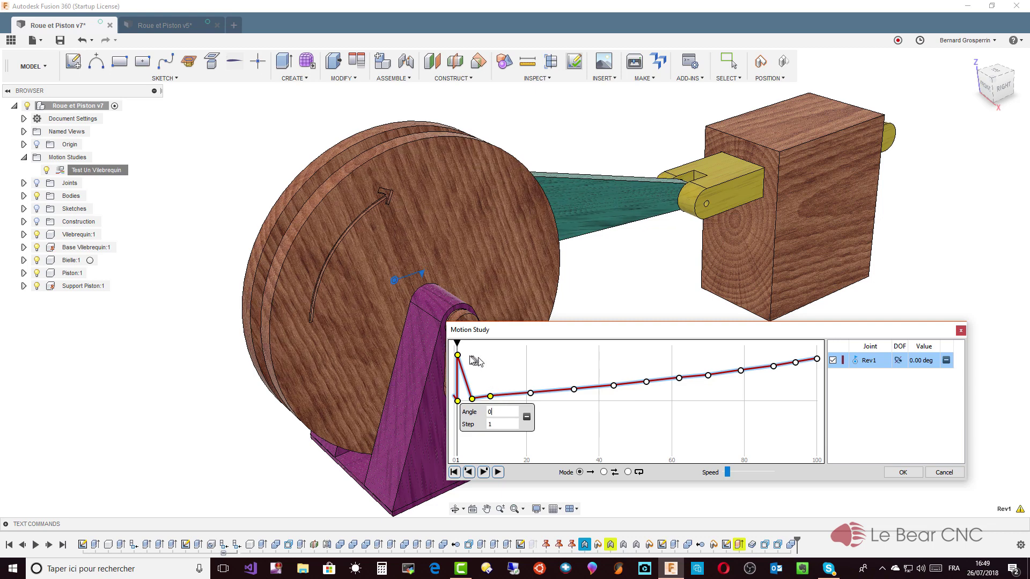
pyautogui.click(457, 355)
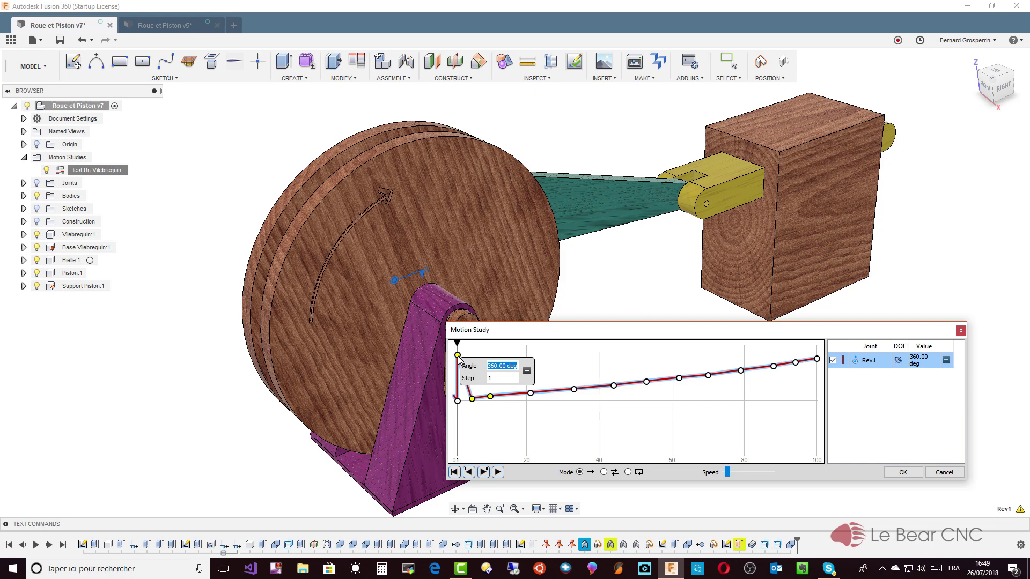
pyautogui.write('0')
pyautogui.press('Return')
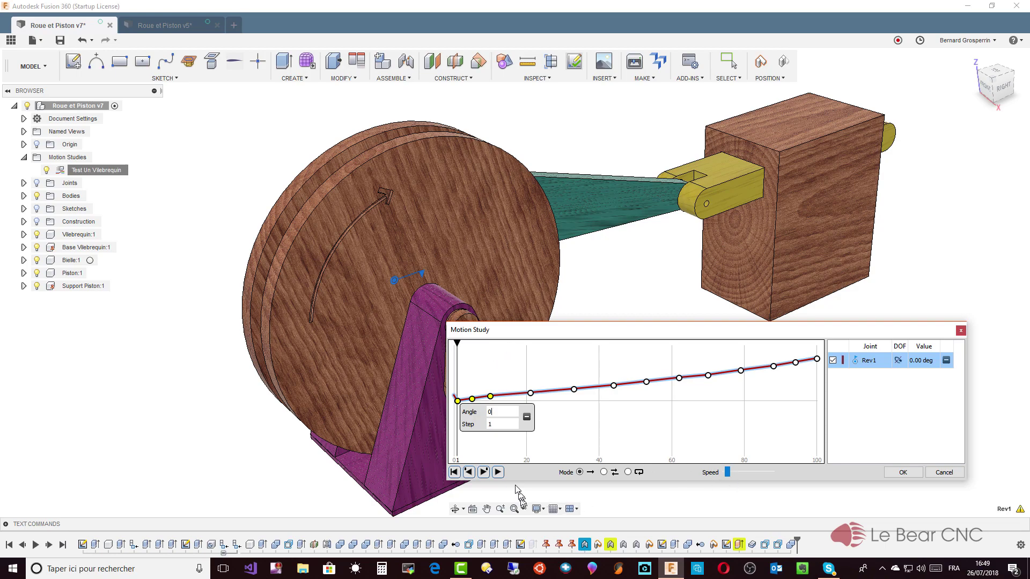
# Play the crank motion study in Loop mode, then close the Motion Study window.
pyautogui.click(498, 472)
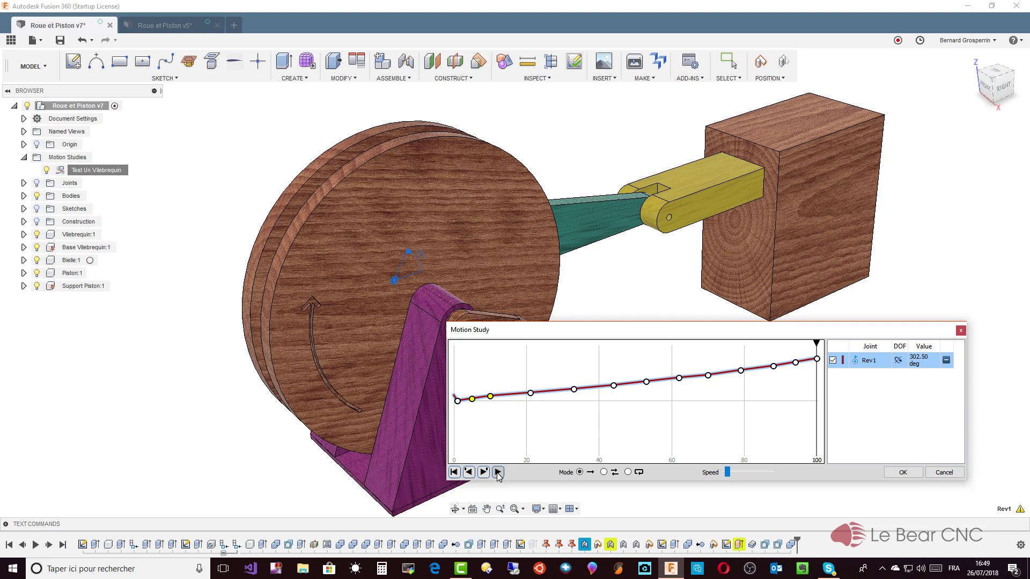
pyautogui.click(627, 473)
pyautogui.click(497, 473)
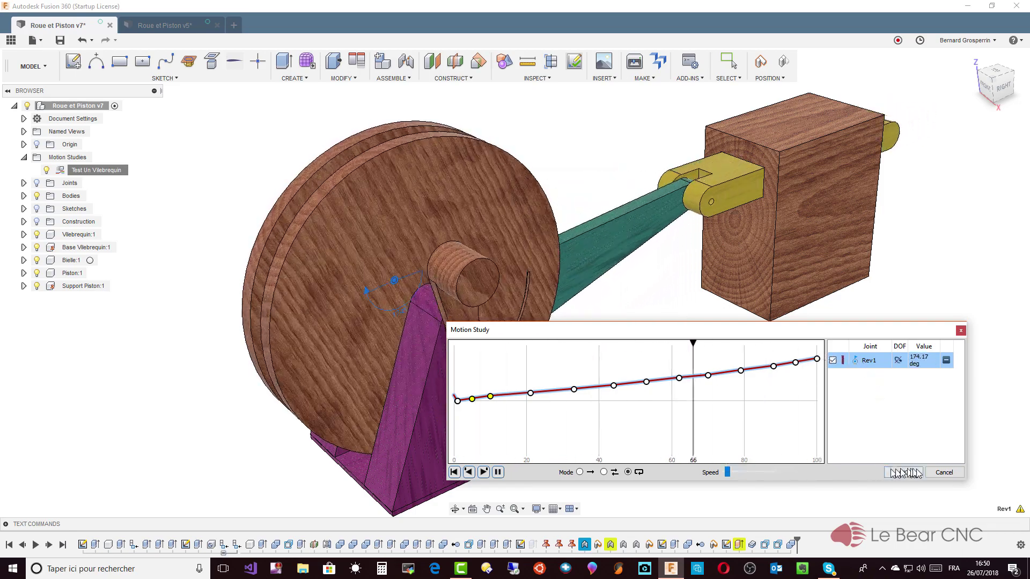
pyautogui.click(936, 474)
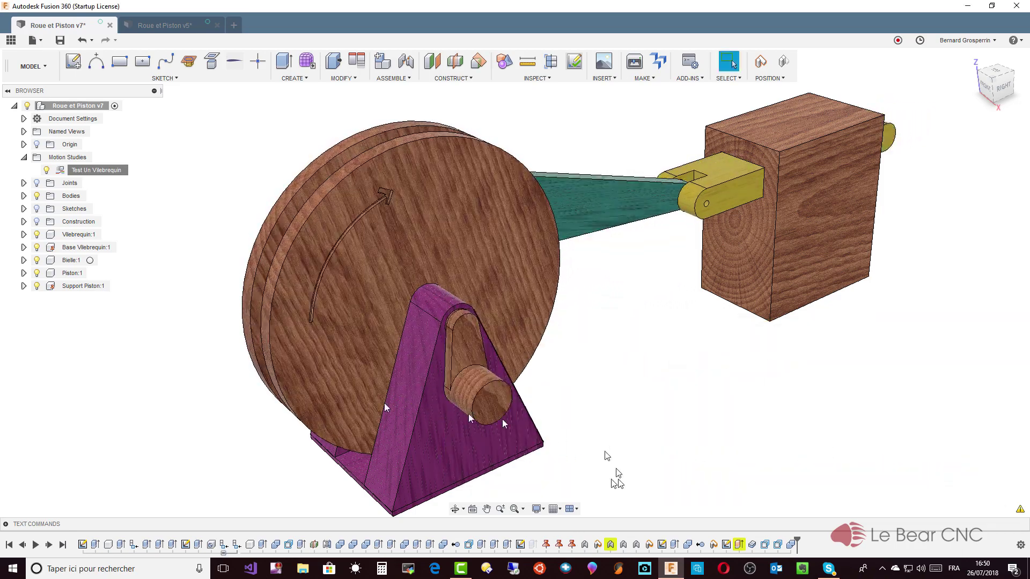
# Reopen Test Un Vilebrequin for editing and set its first keyframe to 0 deg.
pyautogui.click(110, 177)
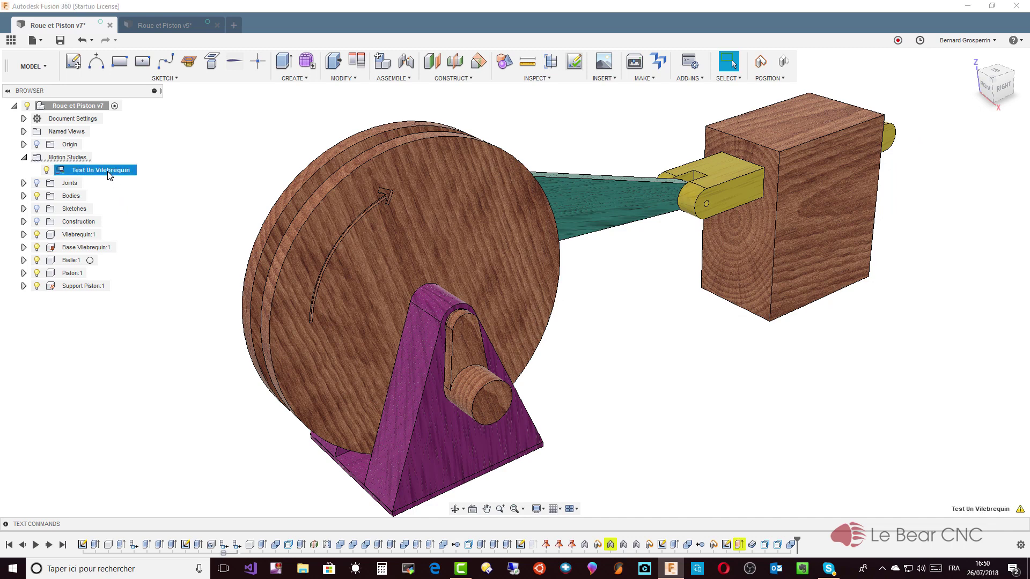
pyautogui.rightClick(110, 177)
pyautogui.click(131, 193)
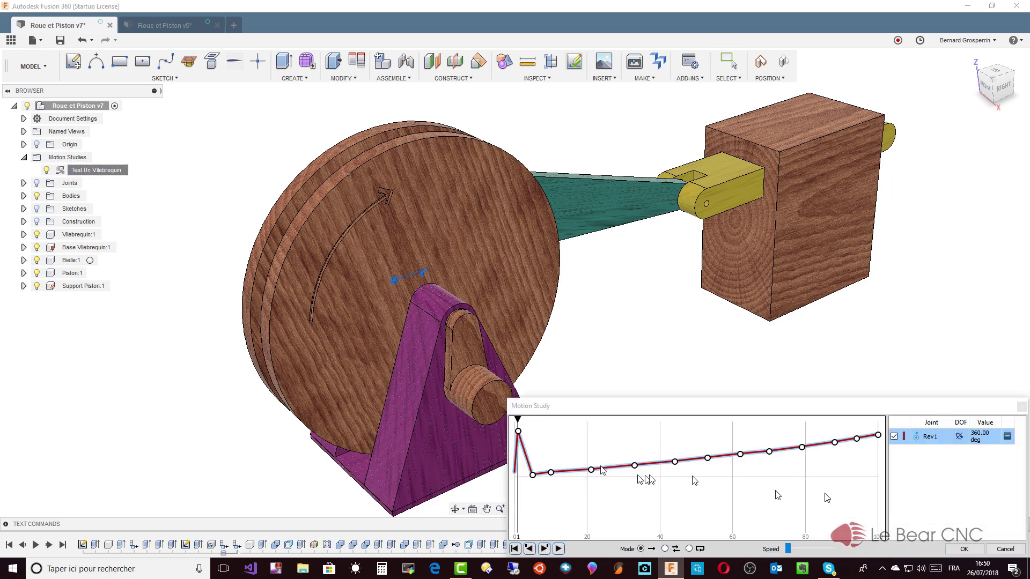
pyautogui.moveTo(627, 414); pyautogui.dragTo(505, 341)
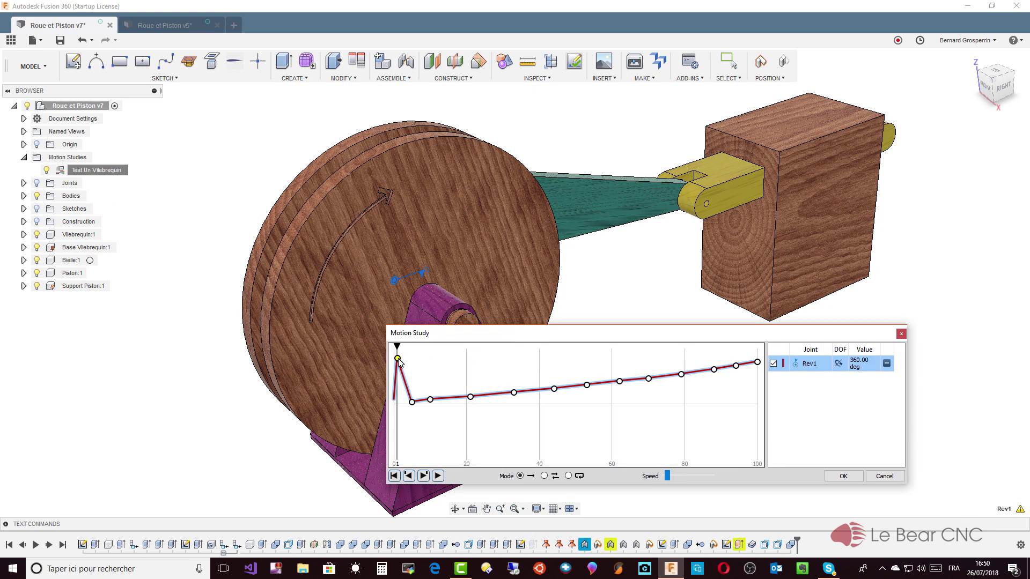
pyautogui.click(397, 359)
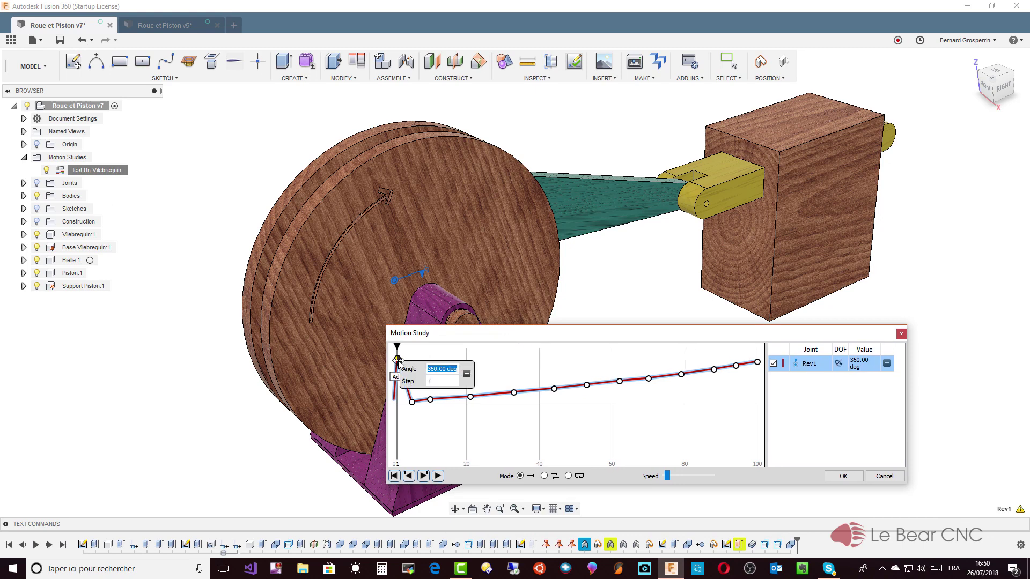
pyautogui.write('0')
pyautogui.press('Return')
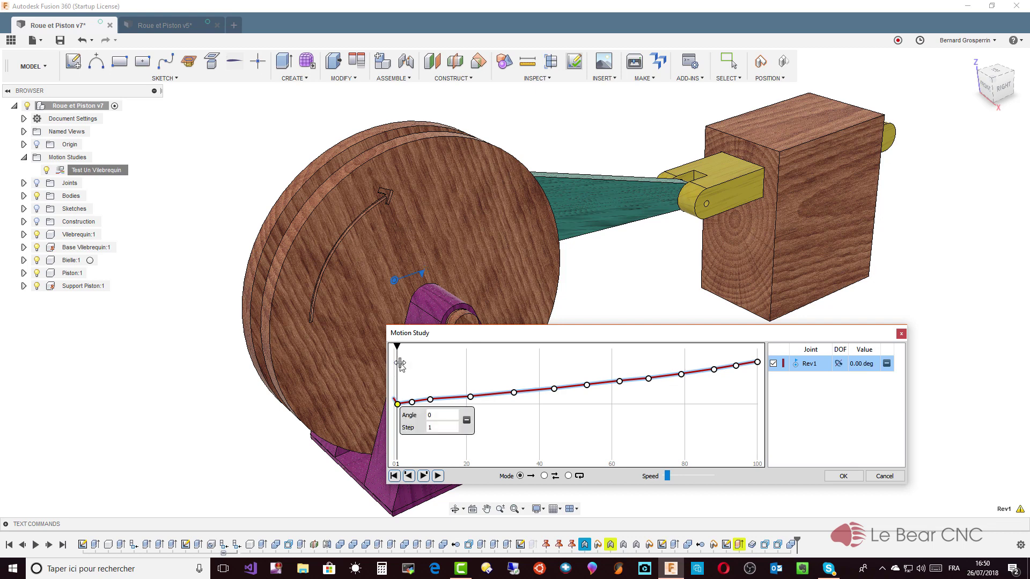
# Set step 100 to 340 deg and step 94 to 285 deg, with Loop playback.
pyautogui.click(758, 363)
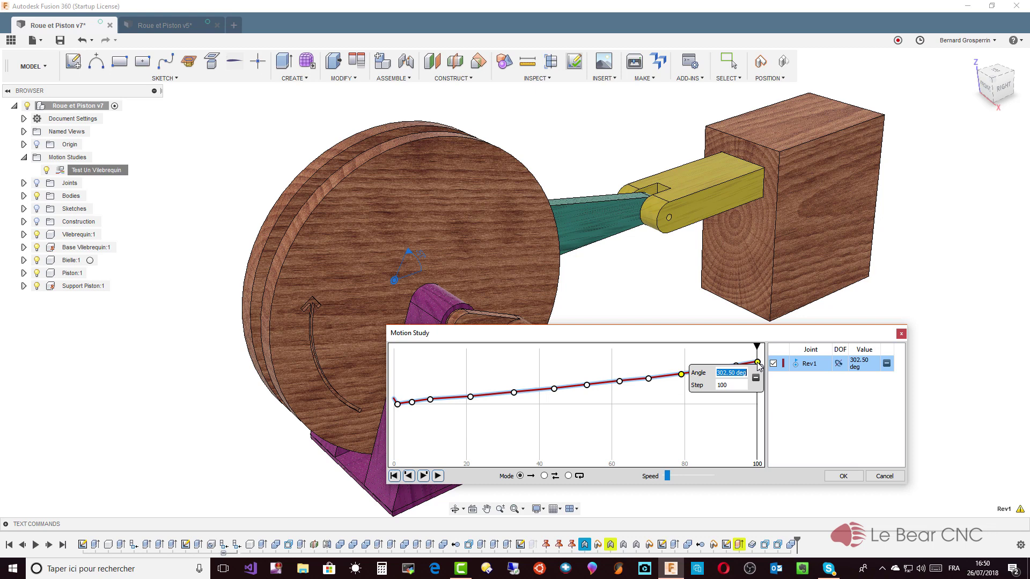
pyautogui.write('340')
pyautogui.press('Return')
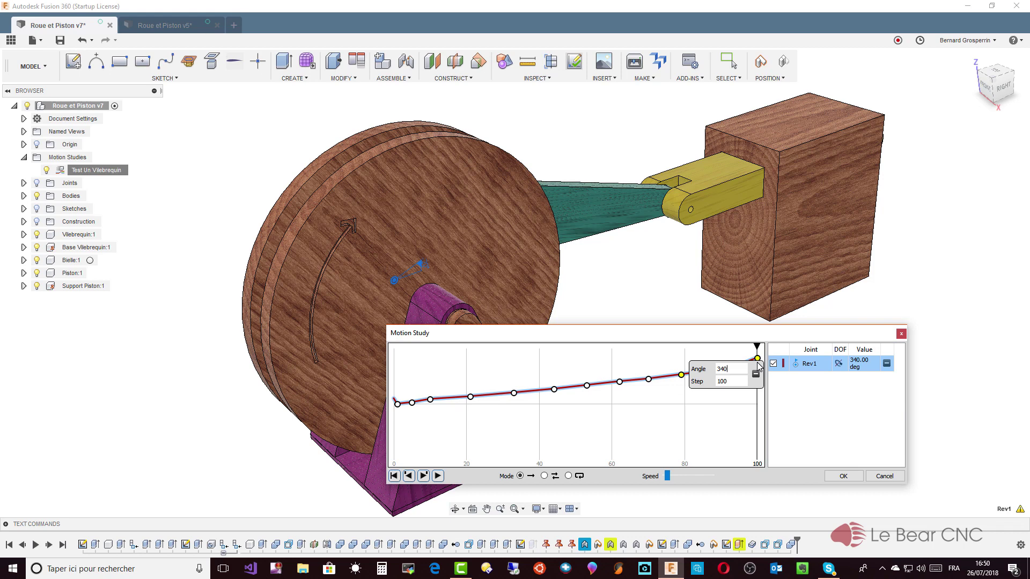
pyautogui.click(610, 407)
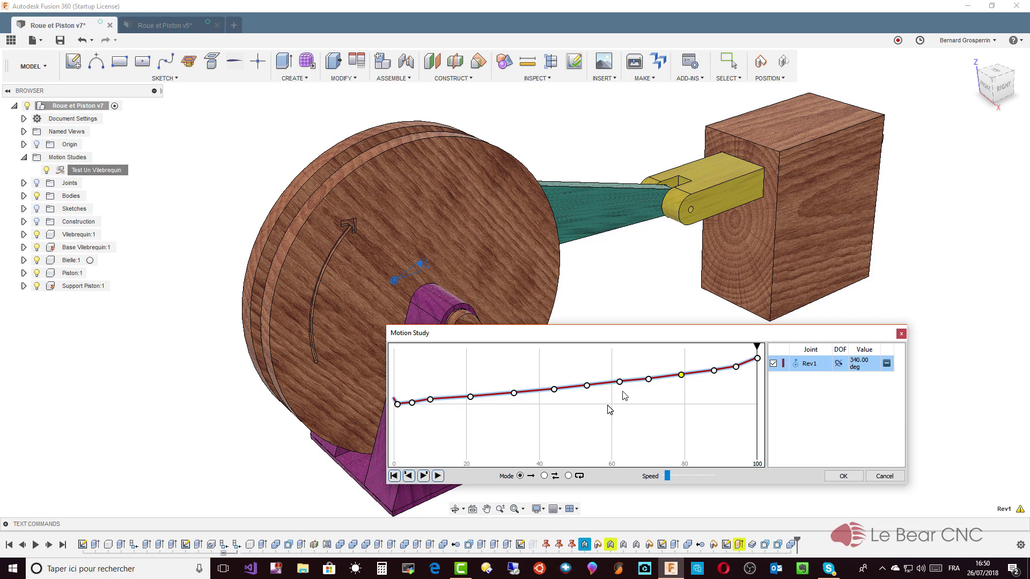
pyautogui.click(736, 367)
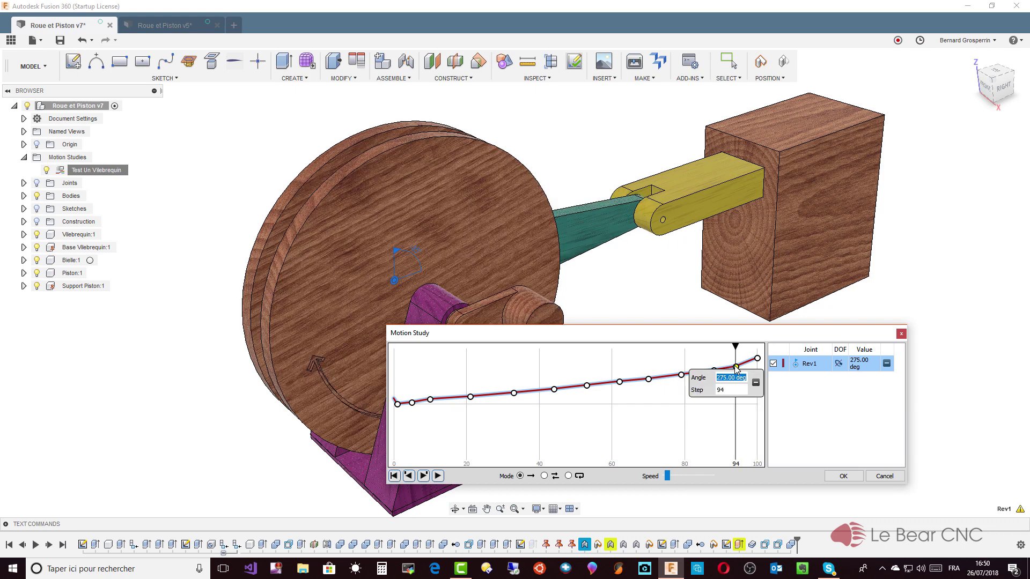
pyautogui.write('285')
pyautogui.press('Return')
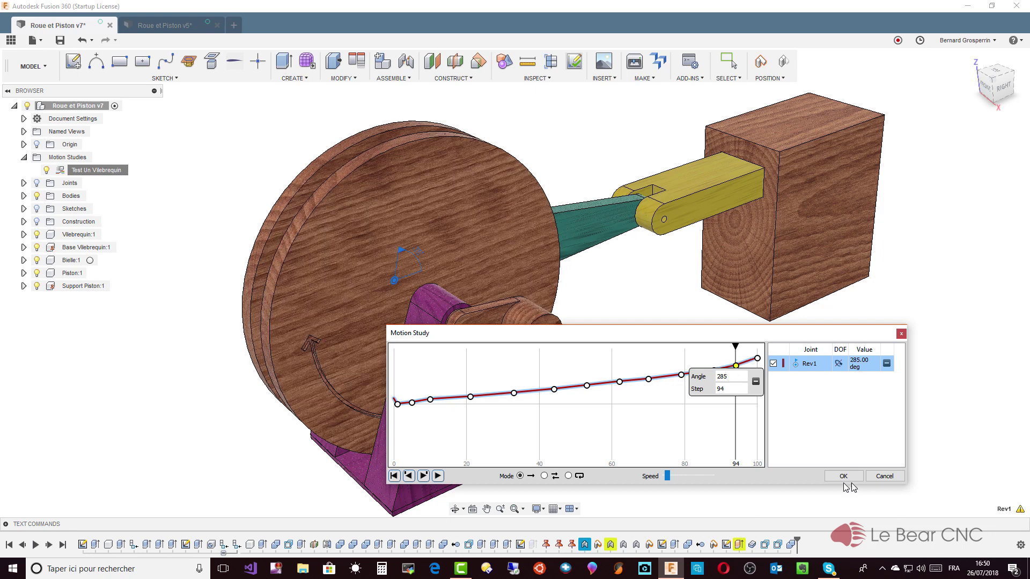
pyautogui.click(568, 475)
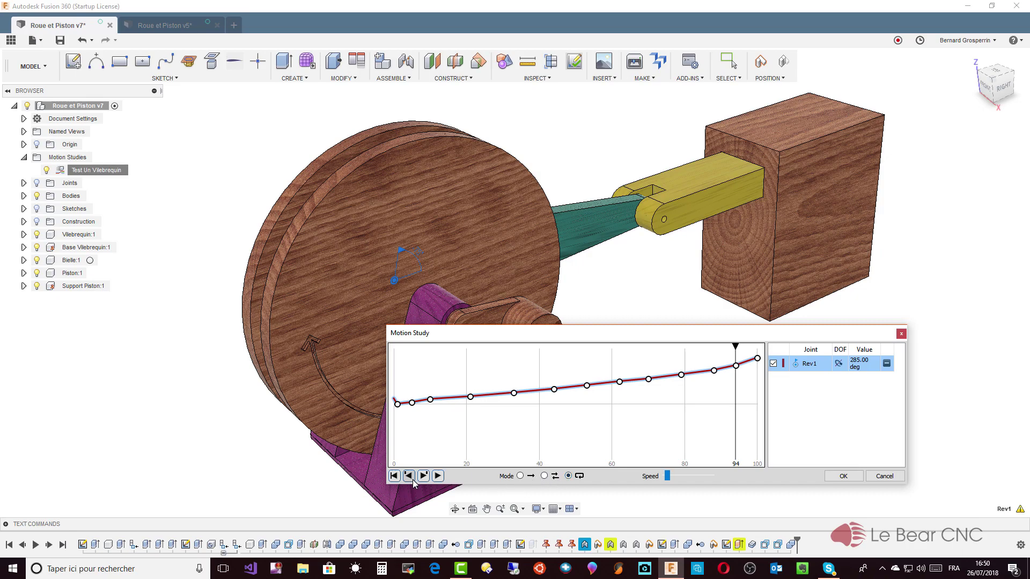
# Play, pause and scrub the looping crank motion to its 340 deg end, then keep it with OK.
pyautogui.click(437, 476)
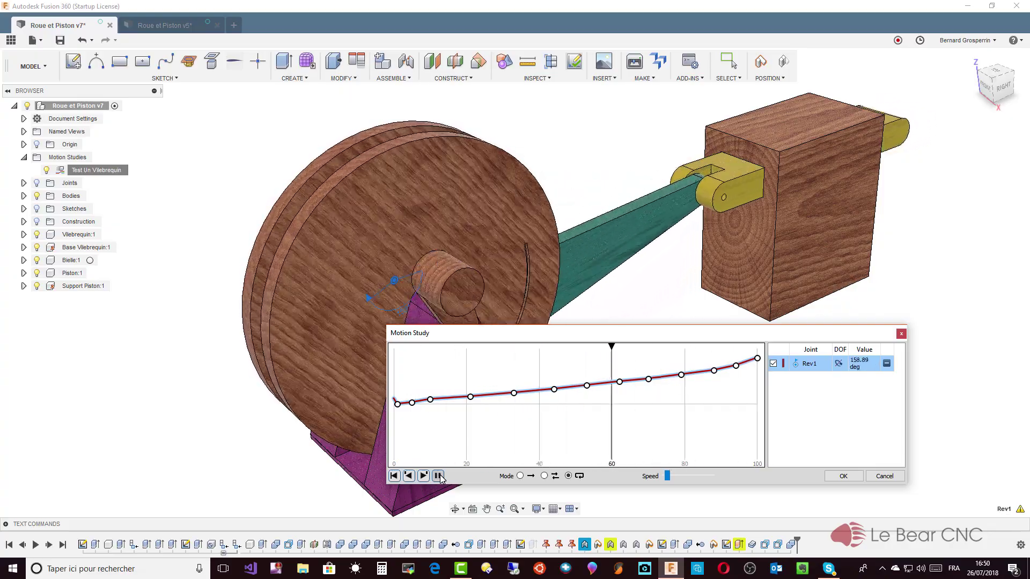
pyautogui.click(438, 476)
pyautogui.moveTo(444, 455)
pyautogui.mouseDown()
pyautogui.moveTo(510, 418)
pyautogui.moveTo(756, 419)
pyautogui.moveTo(529, 418)
pyautogui.moveTo(731, 419)
pyautogui.moveTo(524, 417)
pyautogui.moveTo(561, 414)
pyautogui.moveTo(486, 403)
pyautogui.mouseUp()
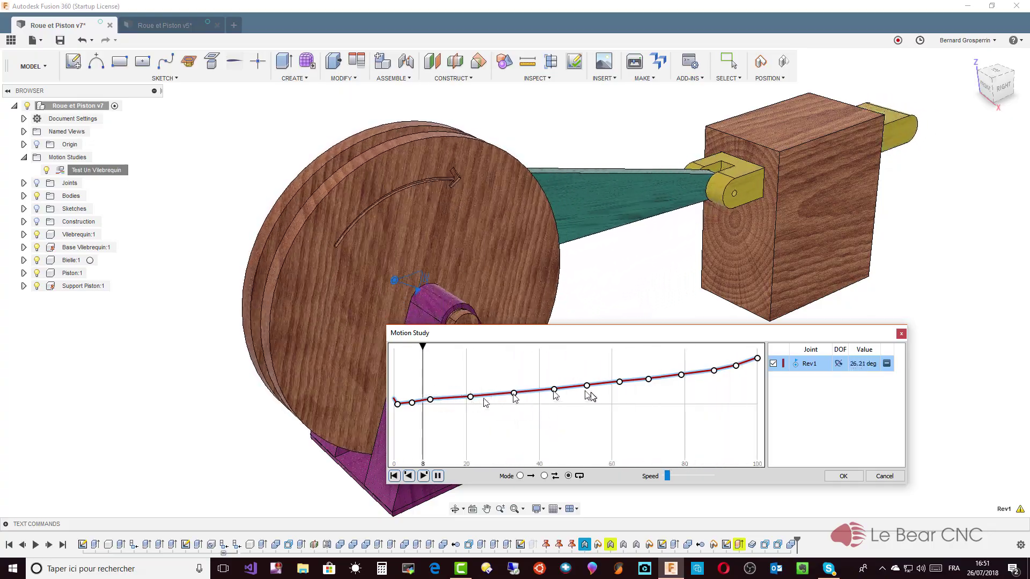
pyautogui.moveTo(590, 396); pyautogui.dragTo(768, 396)
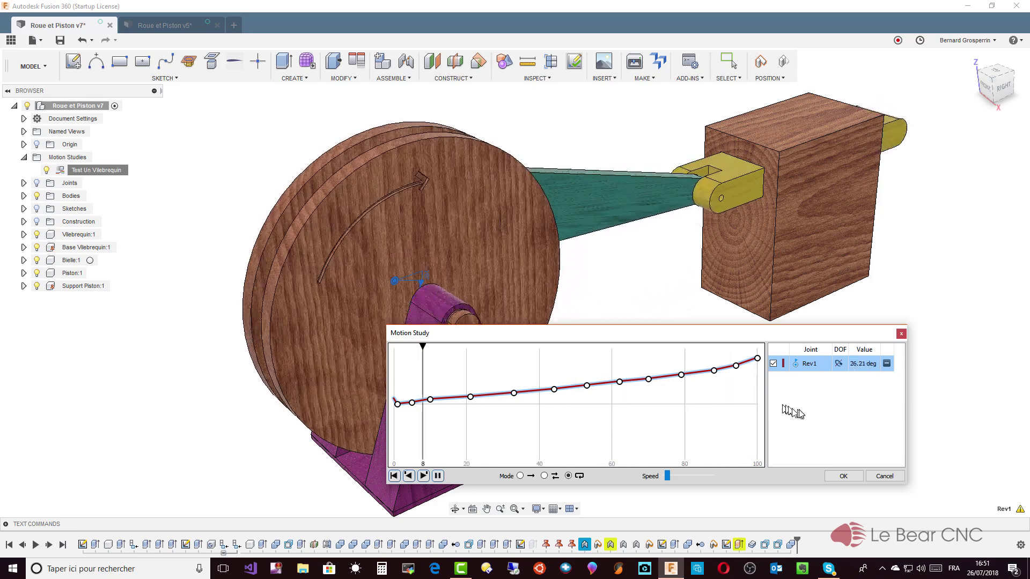
pyautogui.click(843, 477)
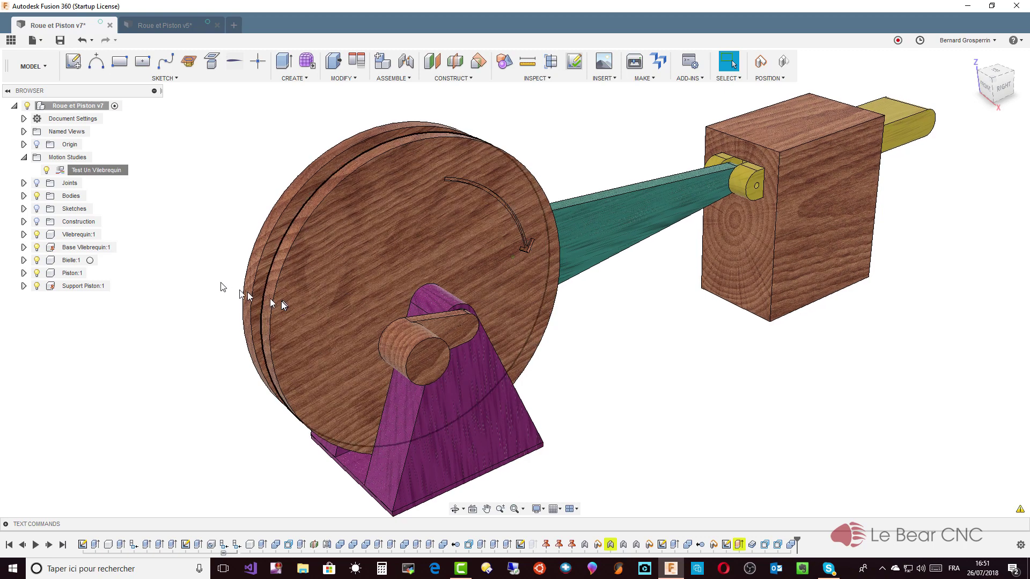
# Reopen Test Un Vilebrequin via Edit, accept it with OK, and orbit slightly toward the wheel edge.
pyautogui.rightClick(81, 172)
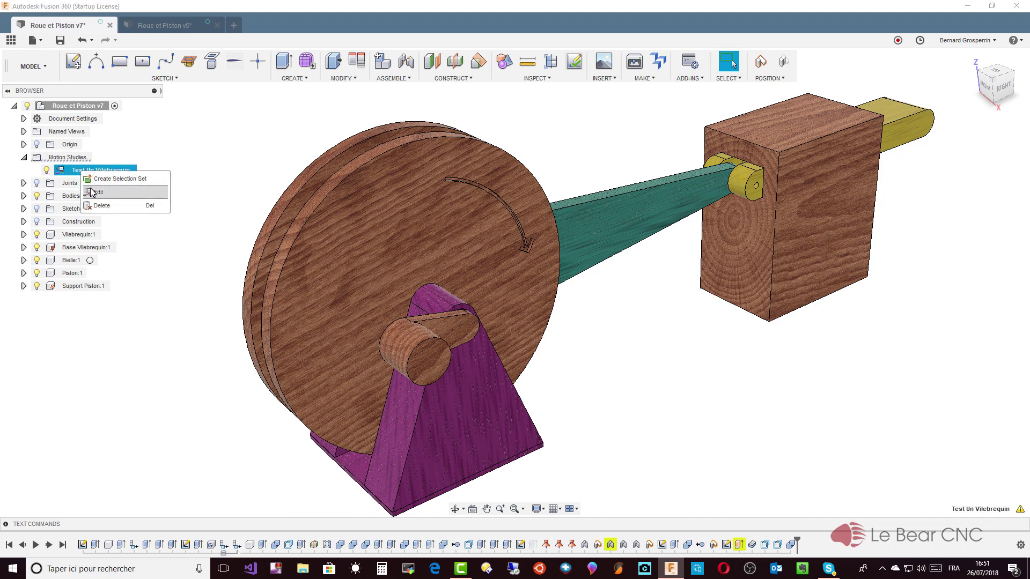
pyautogui.click(92, 193)
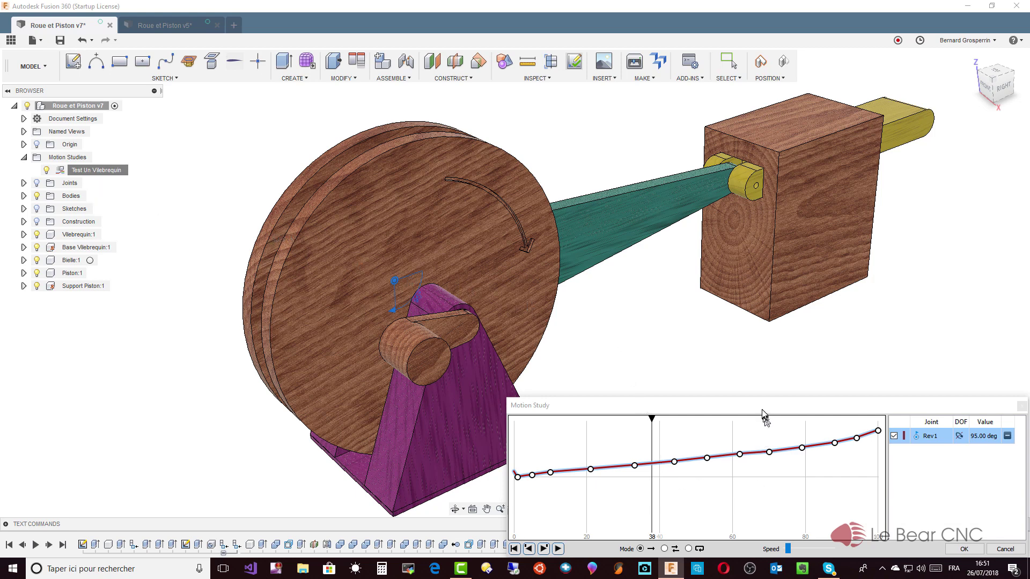
pyautogui.moveTo(766, 407); pyautogui.dragTo(682, 334)
pyautogui.click(881, 476)
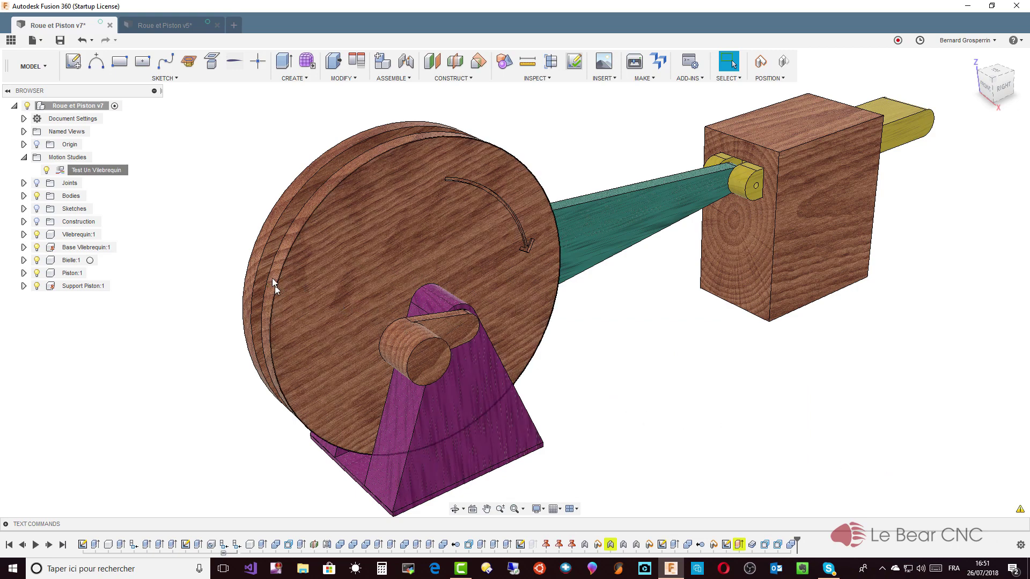
pyautogui.keyDown('shift'); pyautogui.moveTo(273, 286); pyautogui.dragTo(264, 276, button='middle'); pyautogui.keyUp('shift')
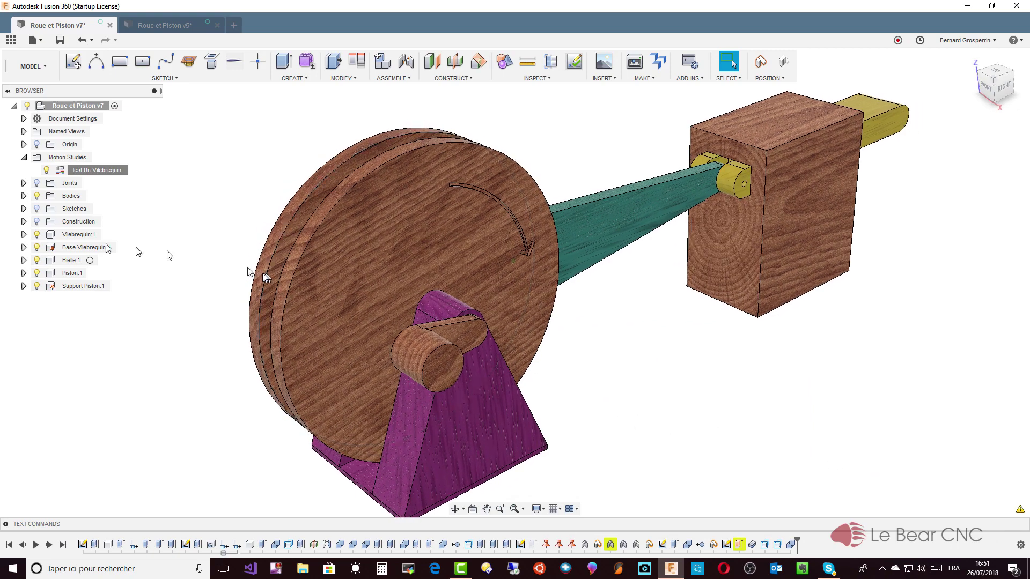
# Switch the workspace from MODEL to RENDER.
pyautogui.click(38, 69)
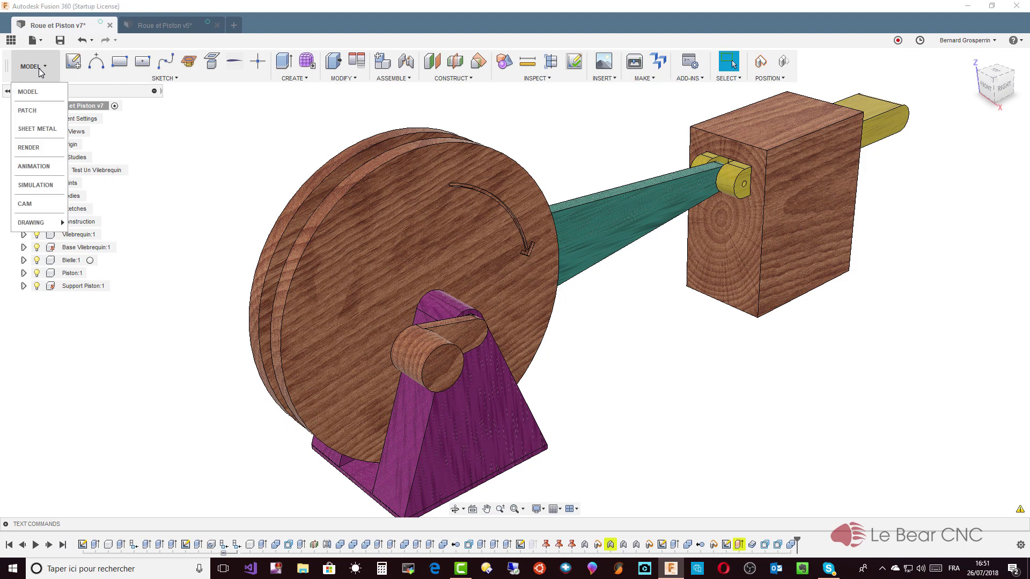
pyautogui.click(29, 148)
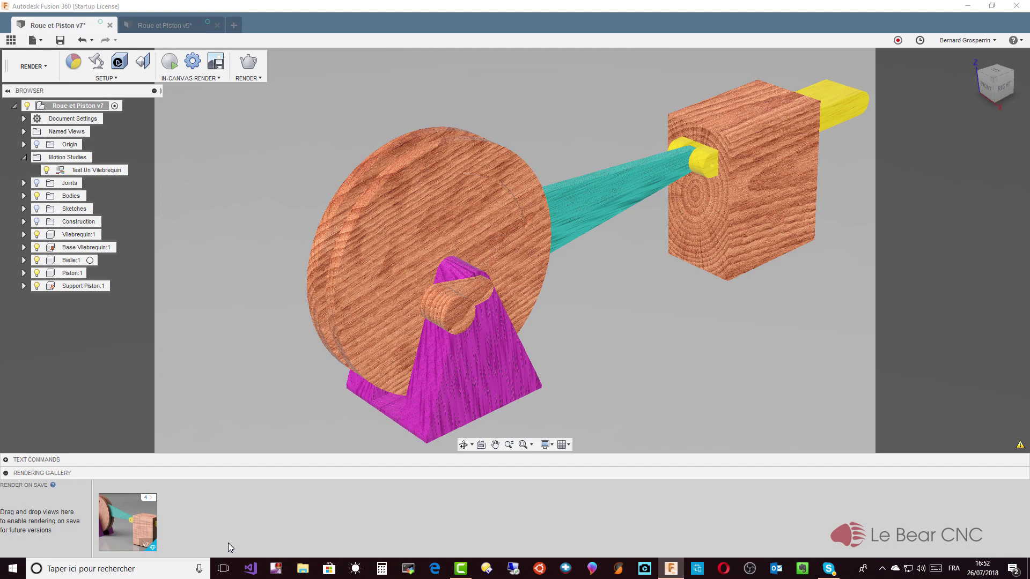
pyautogui.click(125, 525)
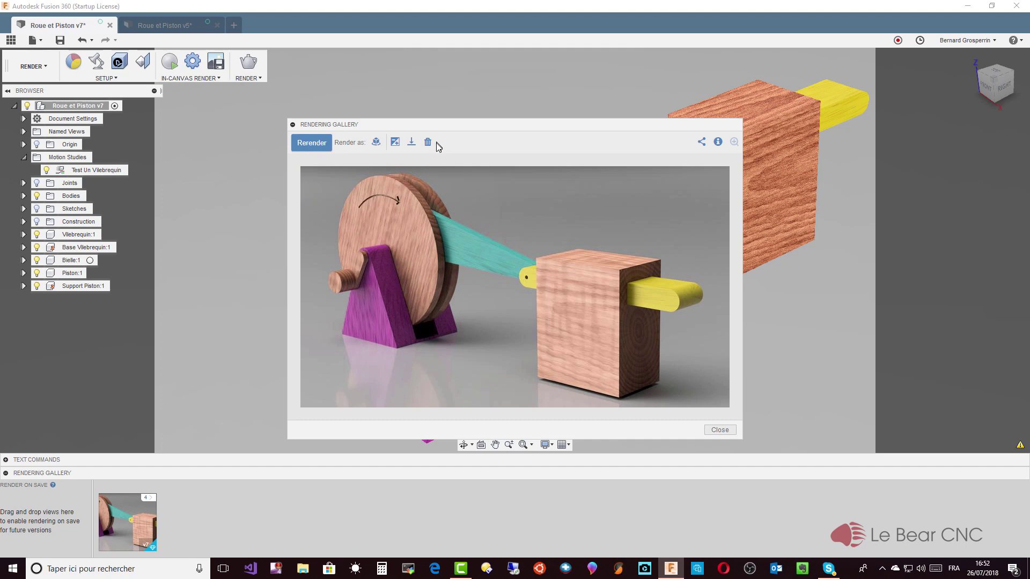
pyautogui.click(719, 431)
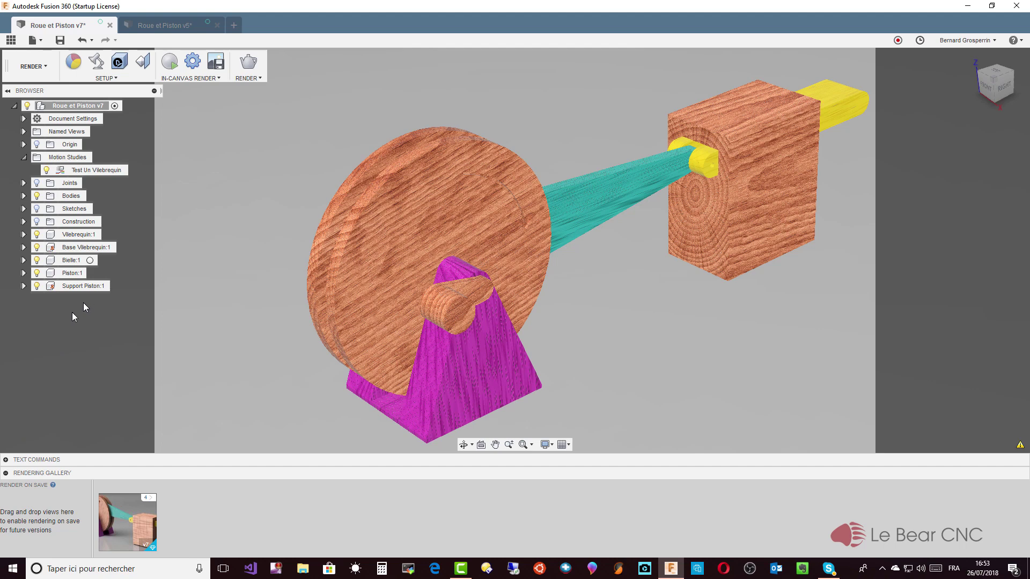
# Expand the stacked renders into four gallery images and view the second and next renders large.
pyautogui.click(145, 499)
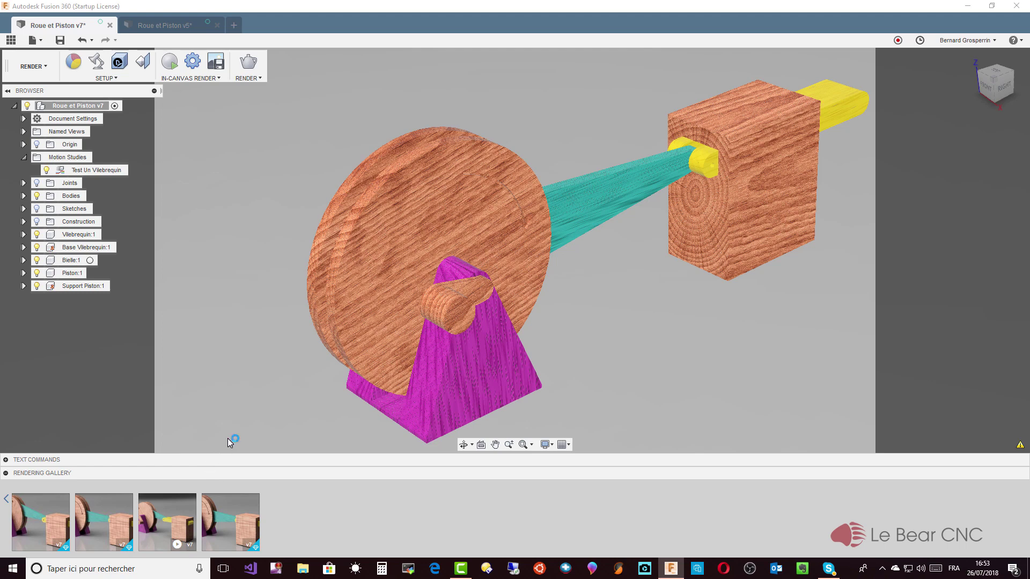
pyautogui.moveTo(104, 523)
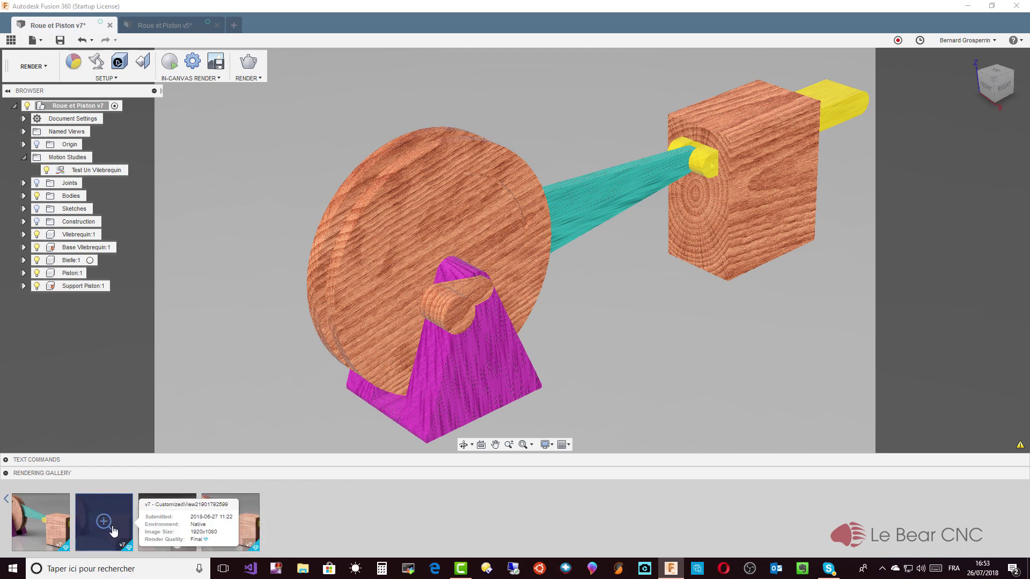
pyautogui.click(114, 531)
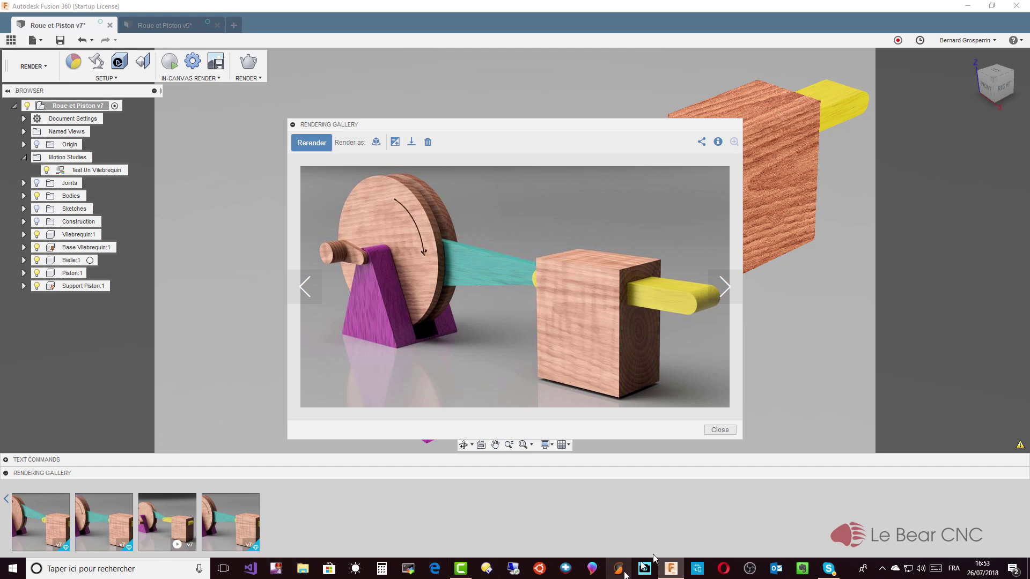
pyautogui.click(720, 431)
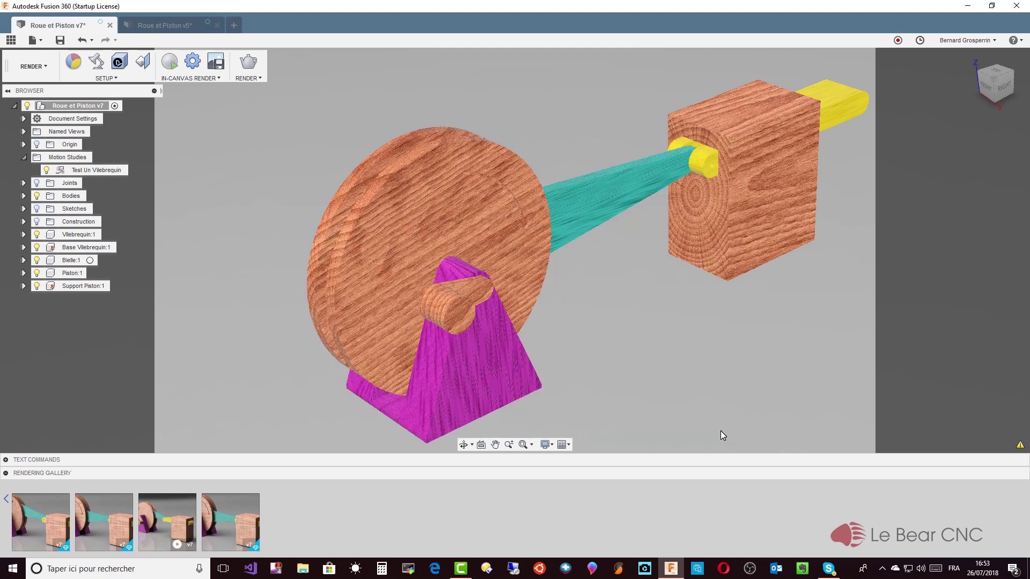
pyautogui.click(111, 537)
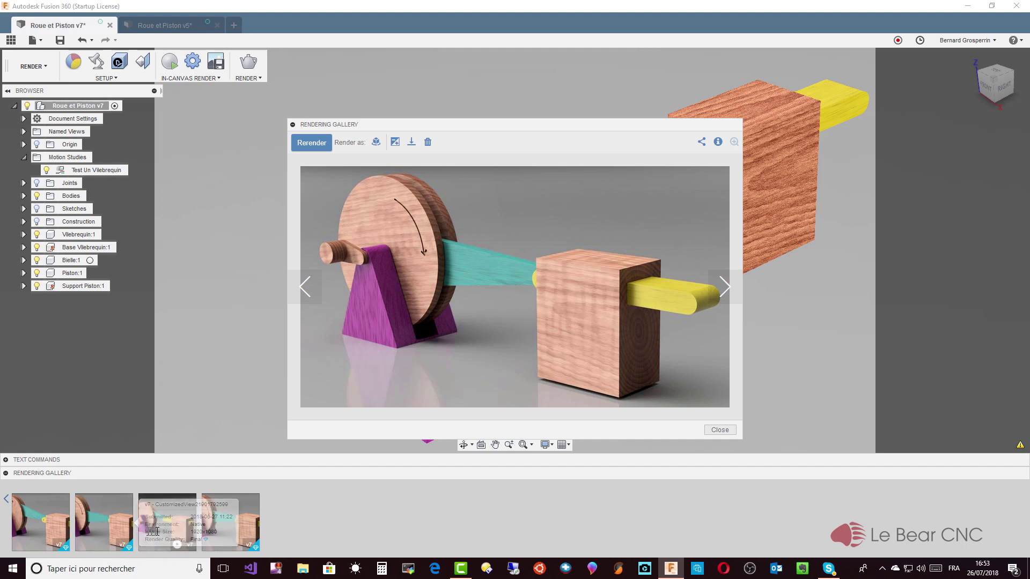
# Load another crank render, one offering Render as motion study, in the gallery viewer.
pyautogui.click(234, 526)
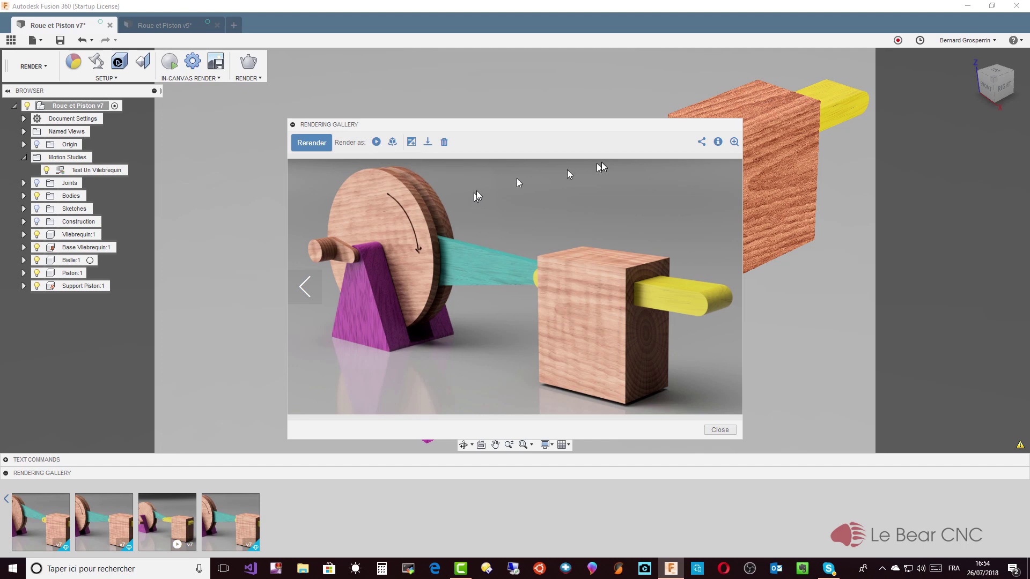
pyautogui.click(376, 144)
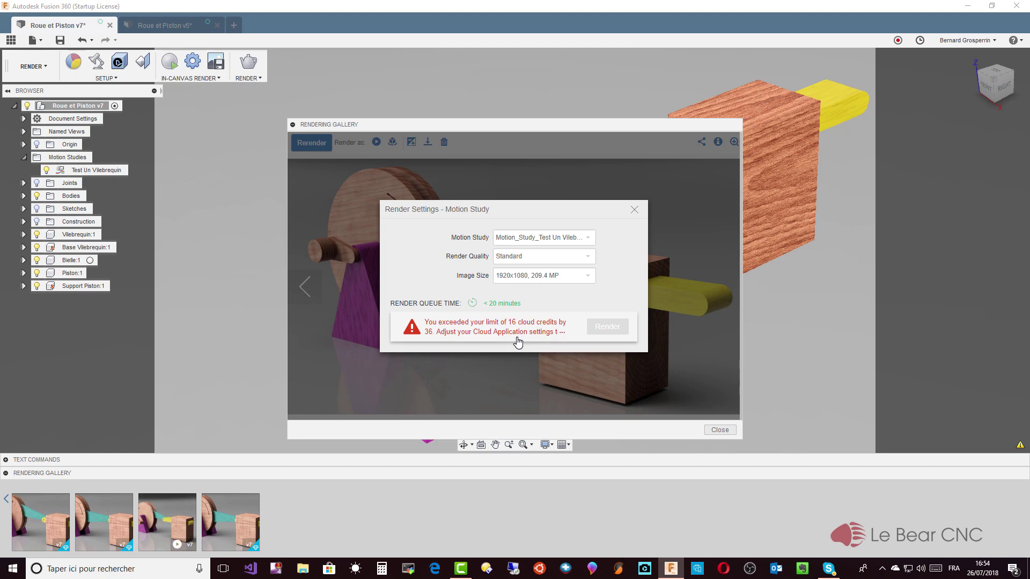
pyautogui.click(635, 209)
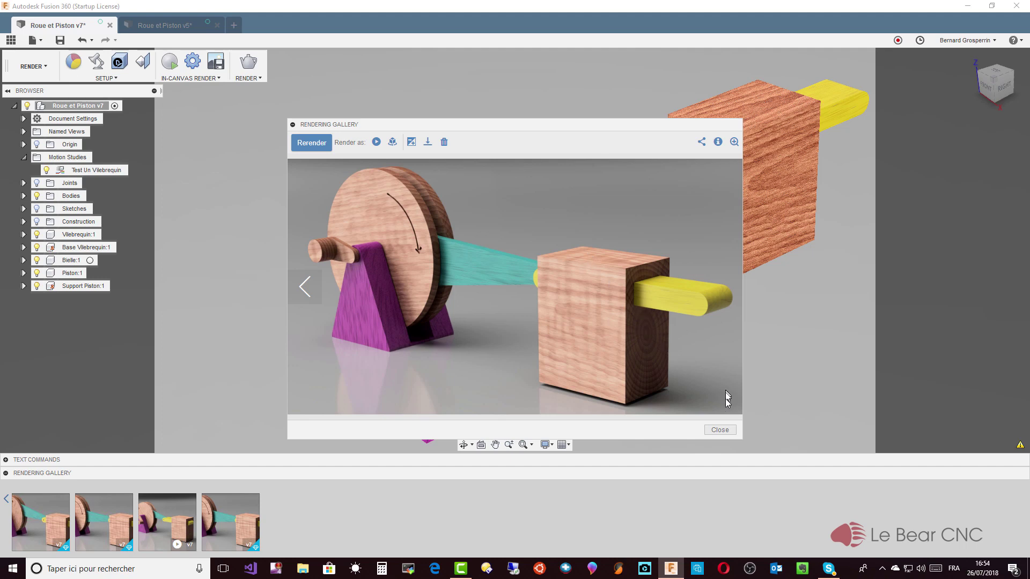
# Open the ten-second motion-study animation from the fourth thumbnail and play it twice.
pyautogui.click(720, 429)
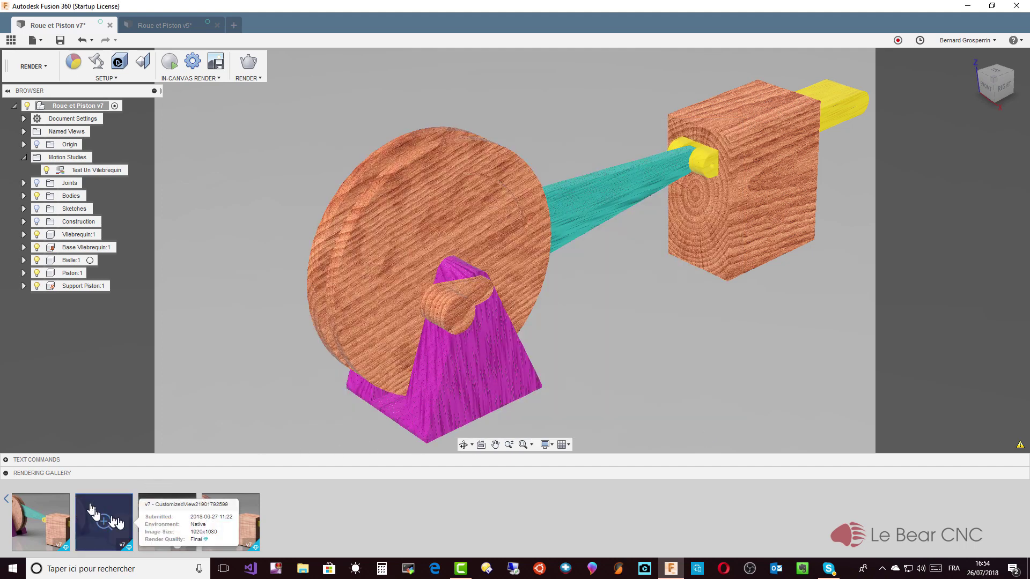
pyautogui.moveTo(166, 522)
pyautogui.click(169, 531)
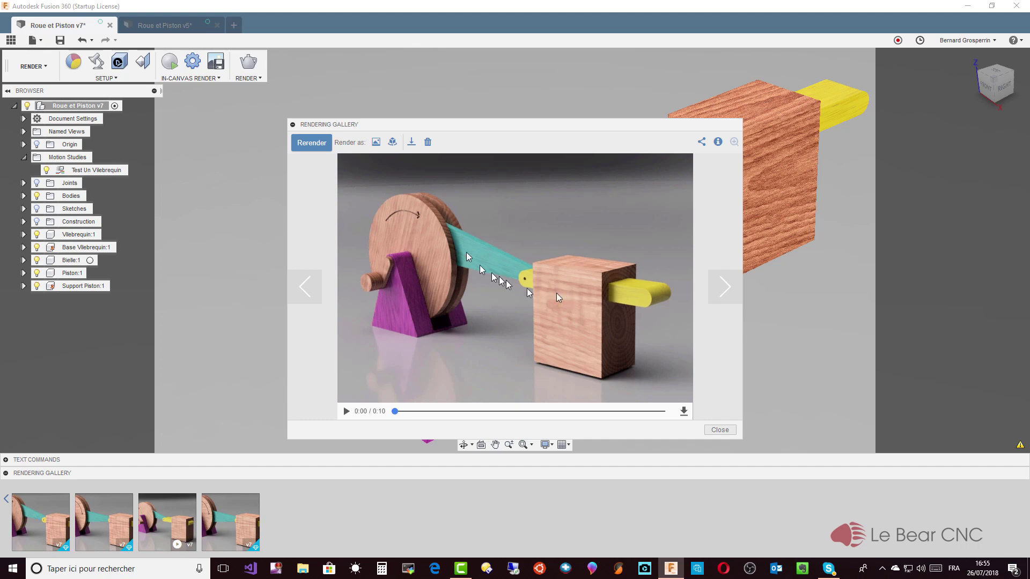
pyautogui.click(346, 411)
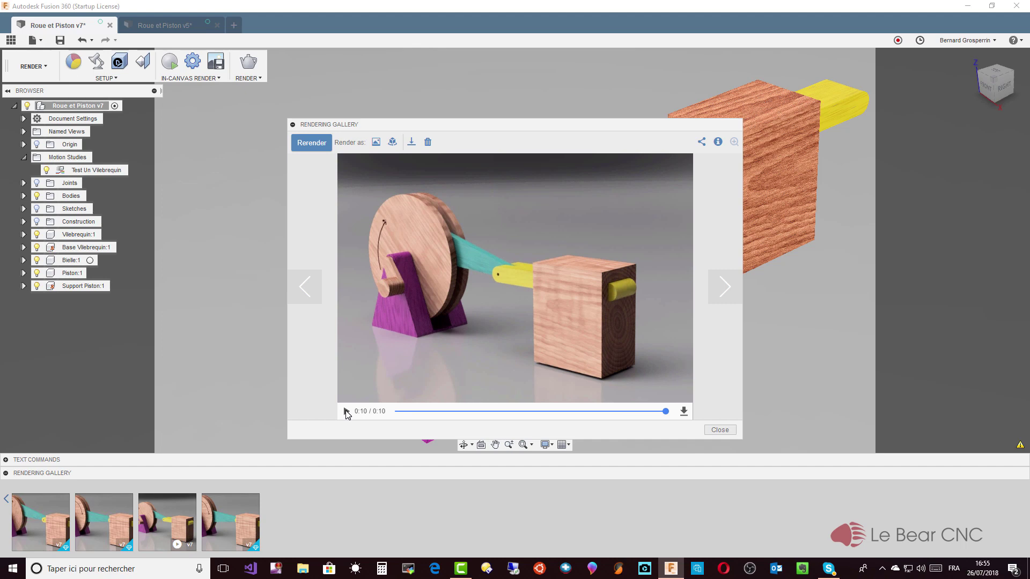
pyautogui.click(346, 411)
# Drop the webm video download and save the animation as an MP4 in Documents\Fusion360 instead.
pyautogui.click(684, 412)
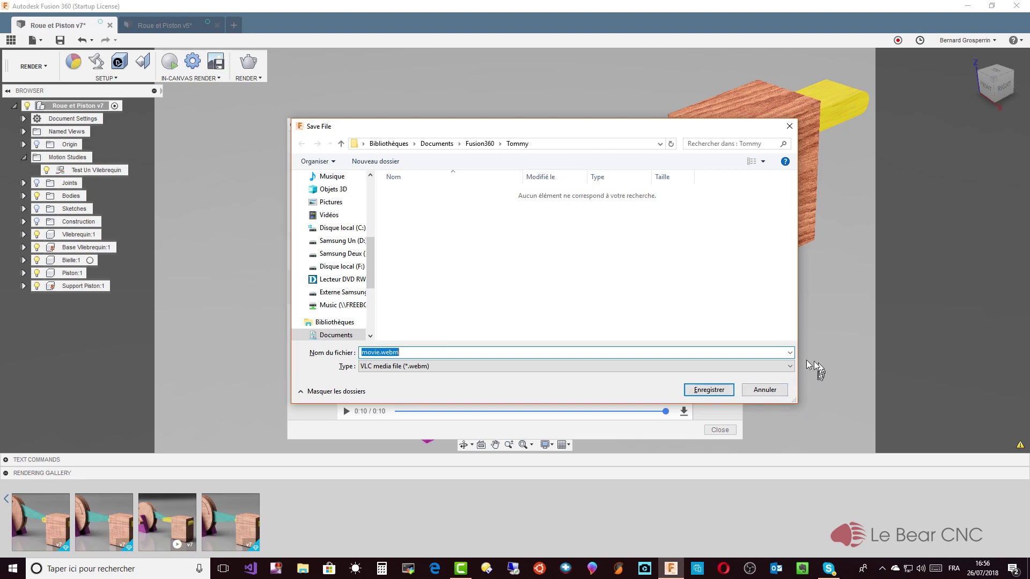
pyautogui.click(792, 368)
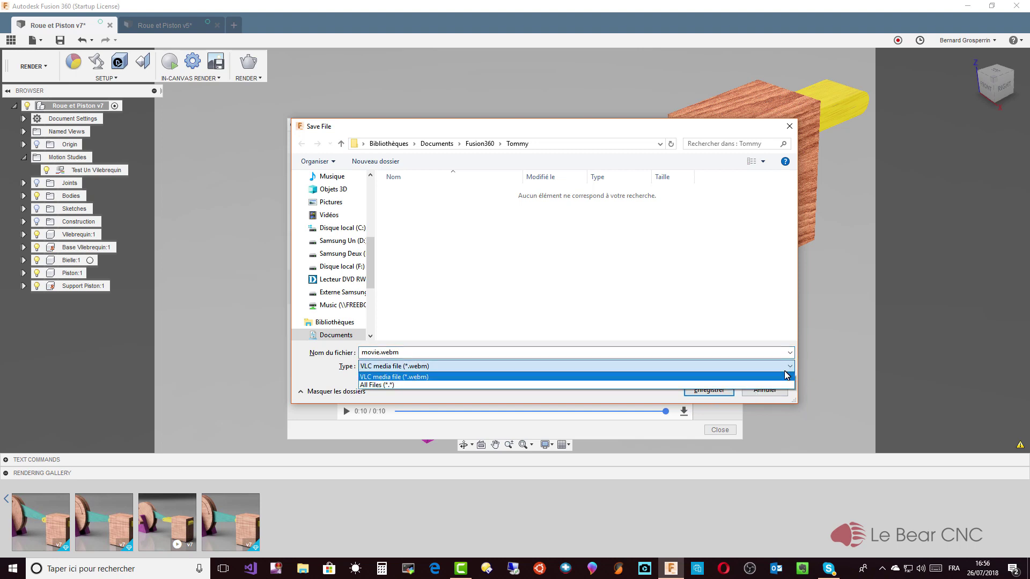
pyautogui.click(706, 340)
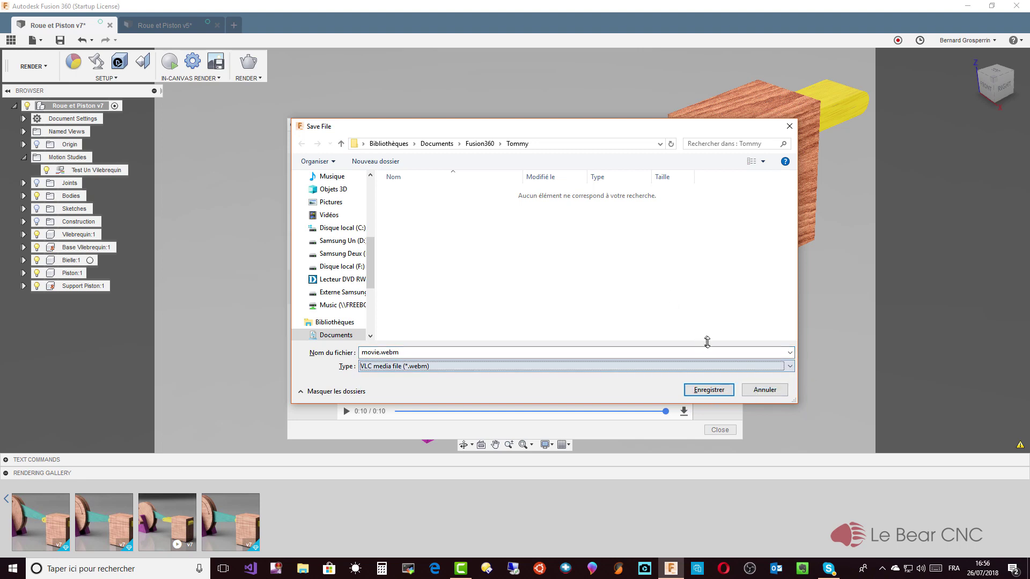
pyautogui.click(765, 390)
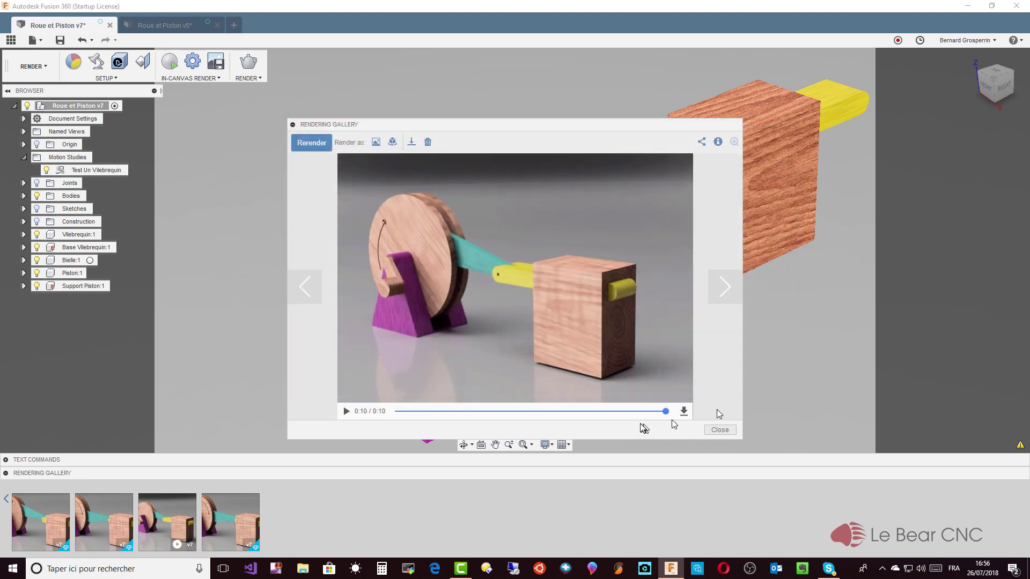
pyautogui.click(411, 144)
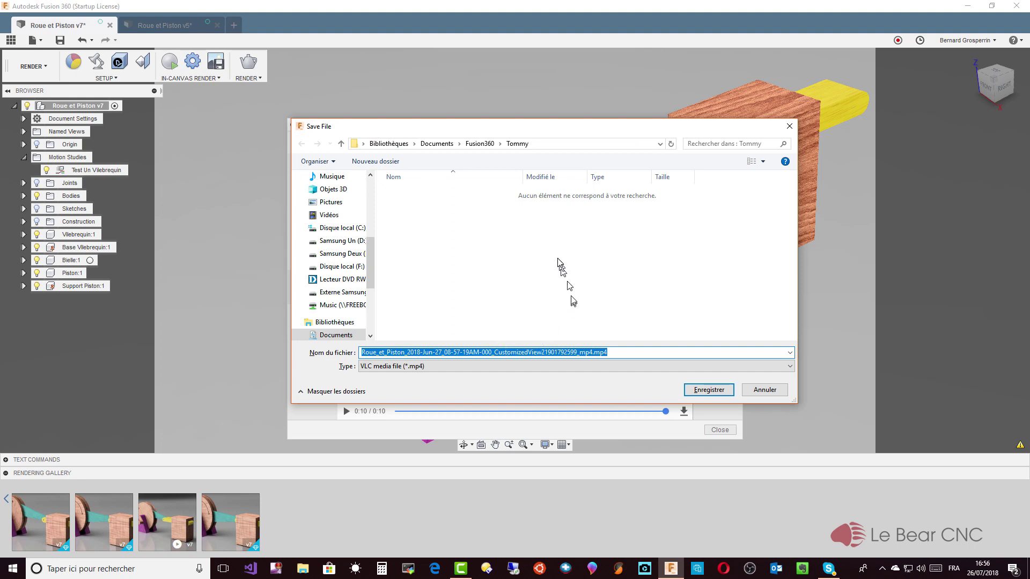
pyautogui.click(476, 144)
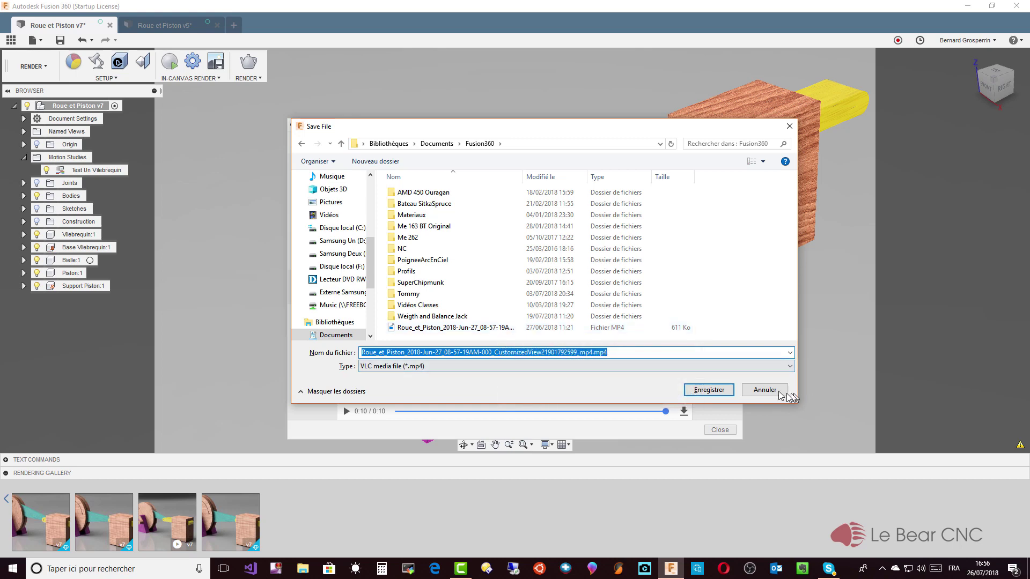
# Cancel the MP4 Save File dialog without saving the video.
pyautogui.click(765, 390)
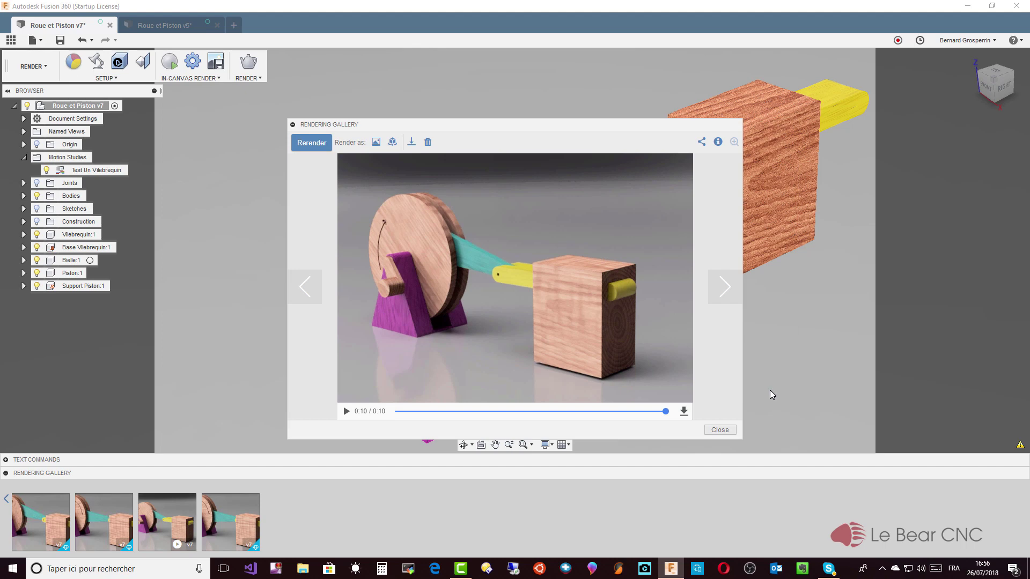
# Close the Rendering Gallery viewer showing the 10-second crank animation.
pyautogui.click(717, 432)
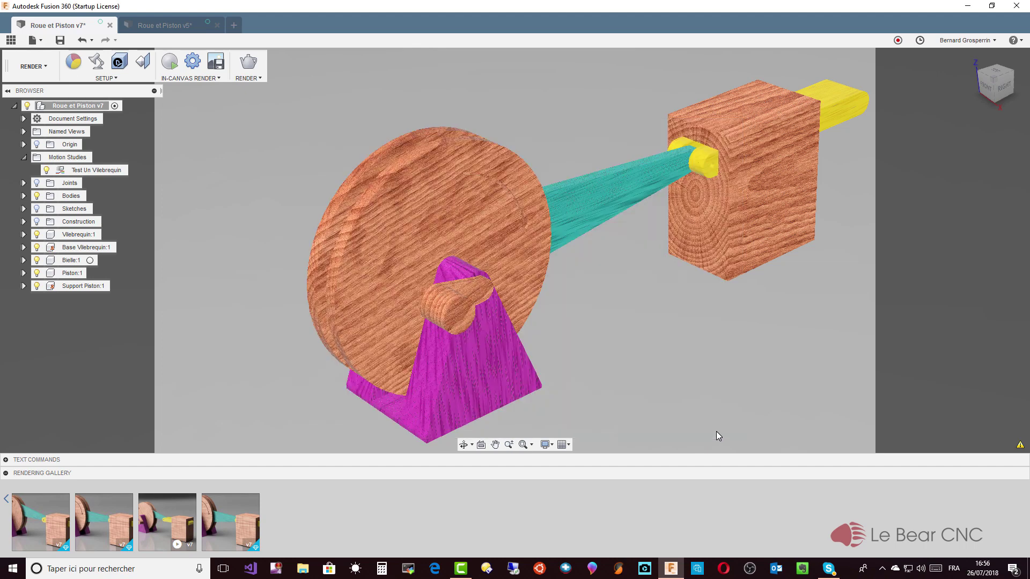